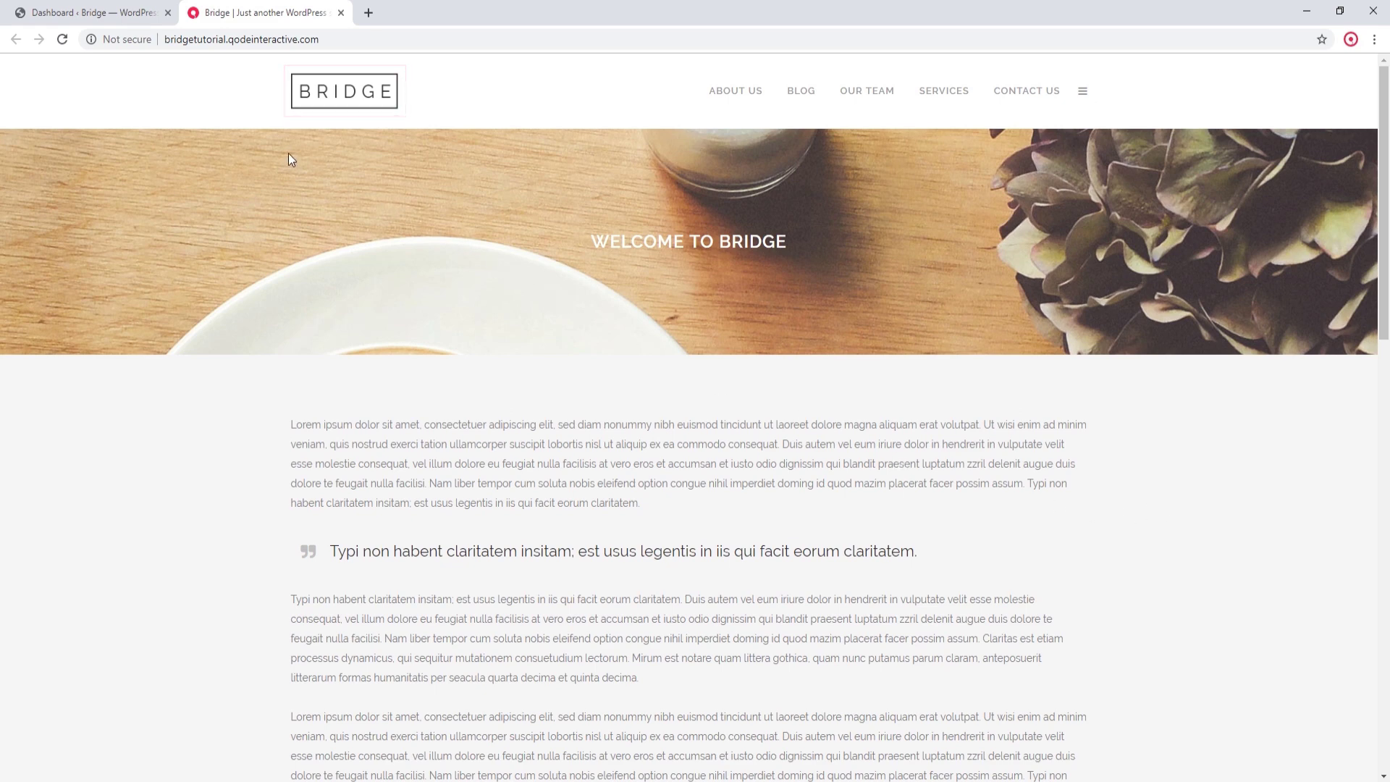
Step: Open the Qode Options Logo settings from the WordPress dashboard
left_click(129, 8)
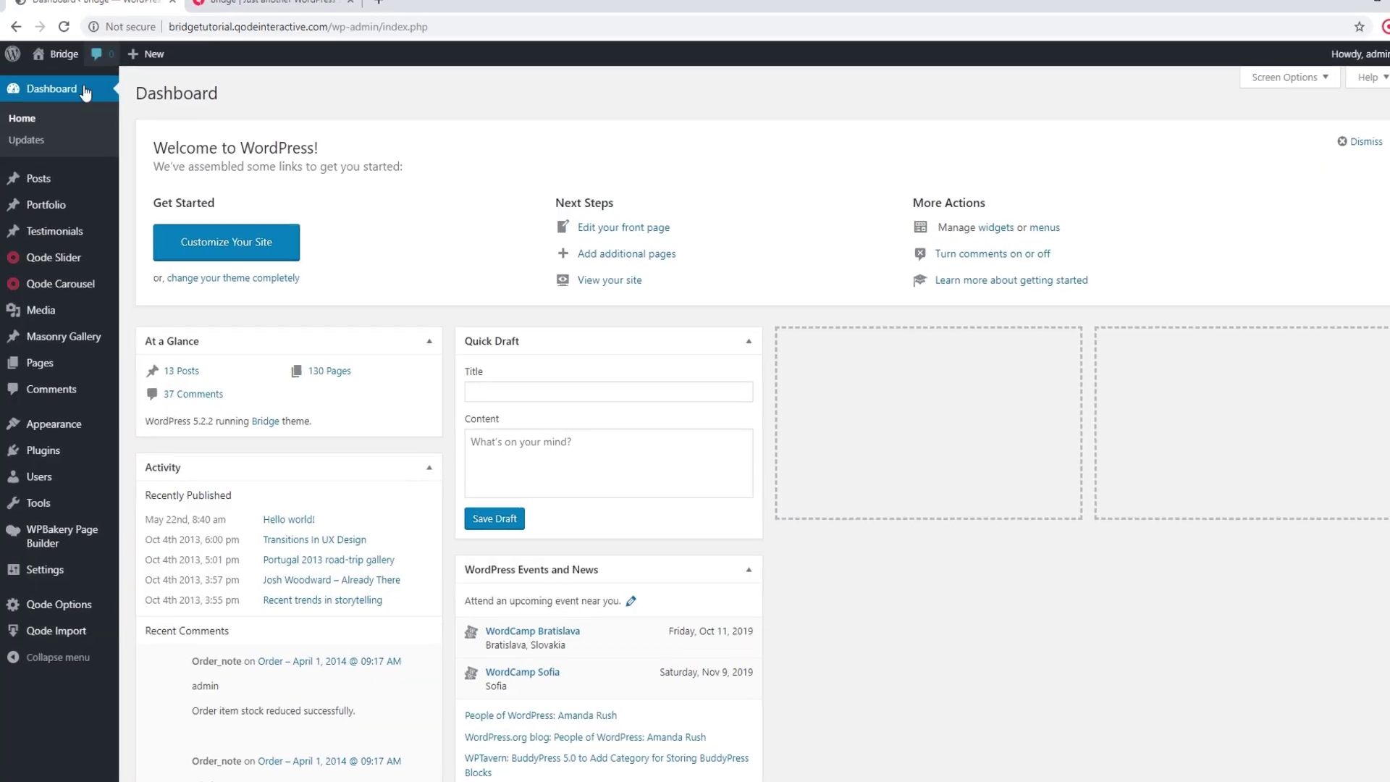
mouse_move(36, 614)
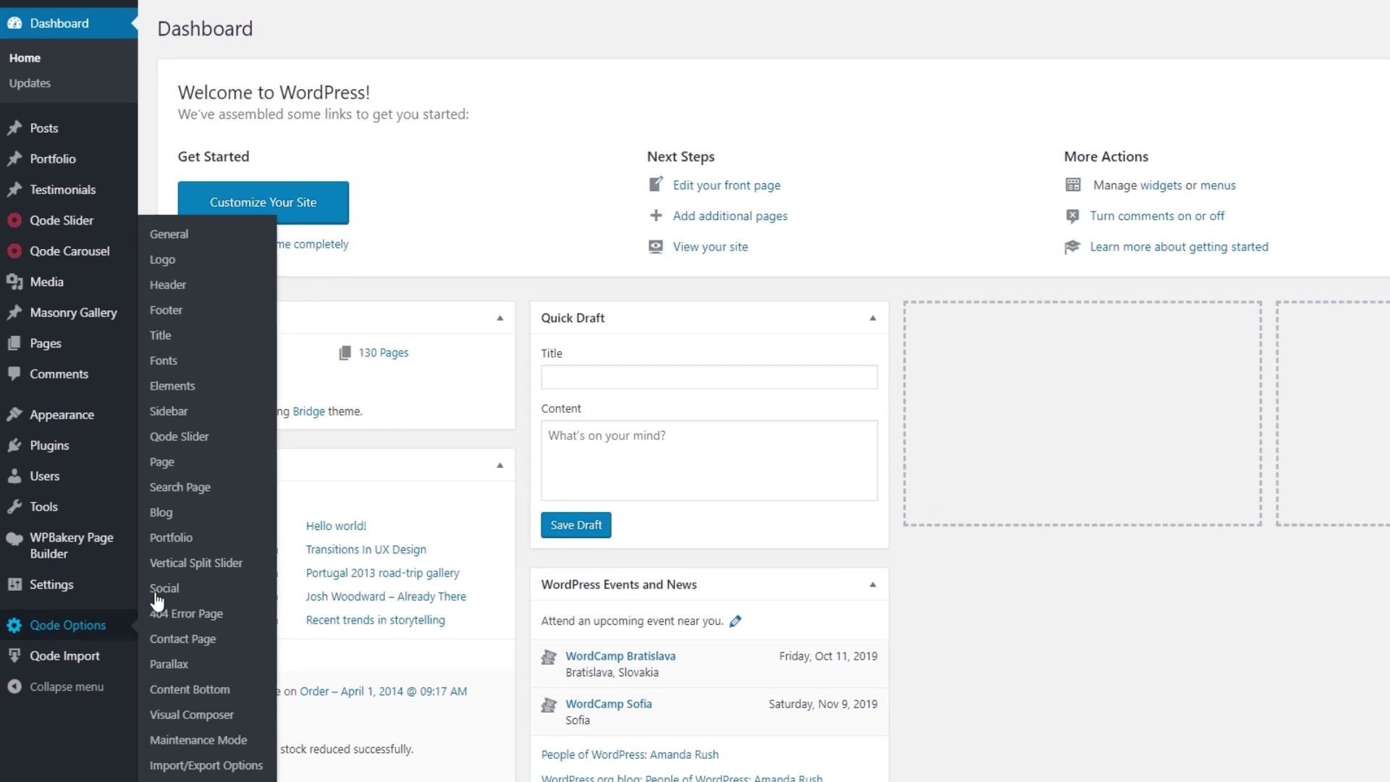
left_click(168, 262)
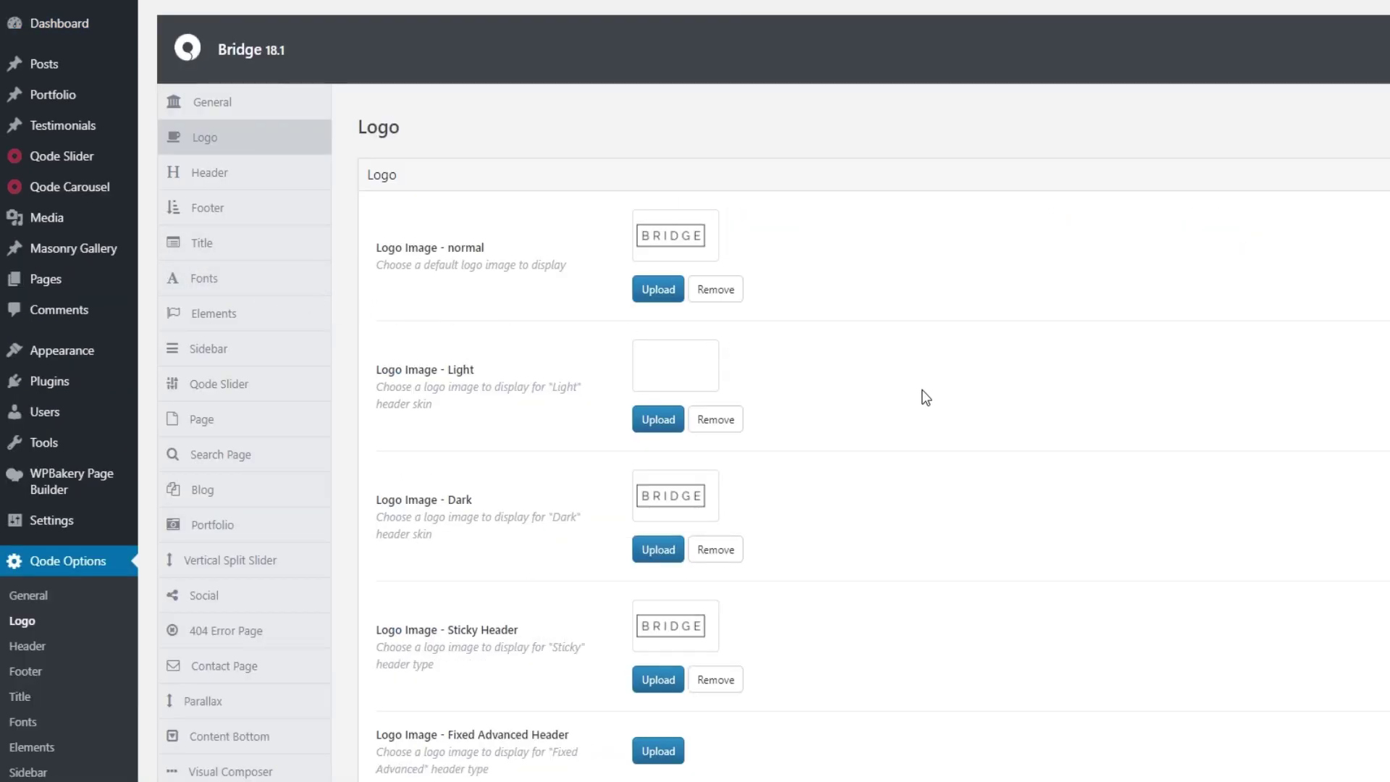
Step: Review the normal, dark and sticky logo fields, then open Header settings showing the Sticky header type
scroll(926, 397, "down", 1)
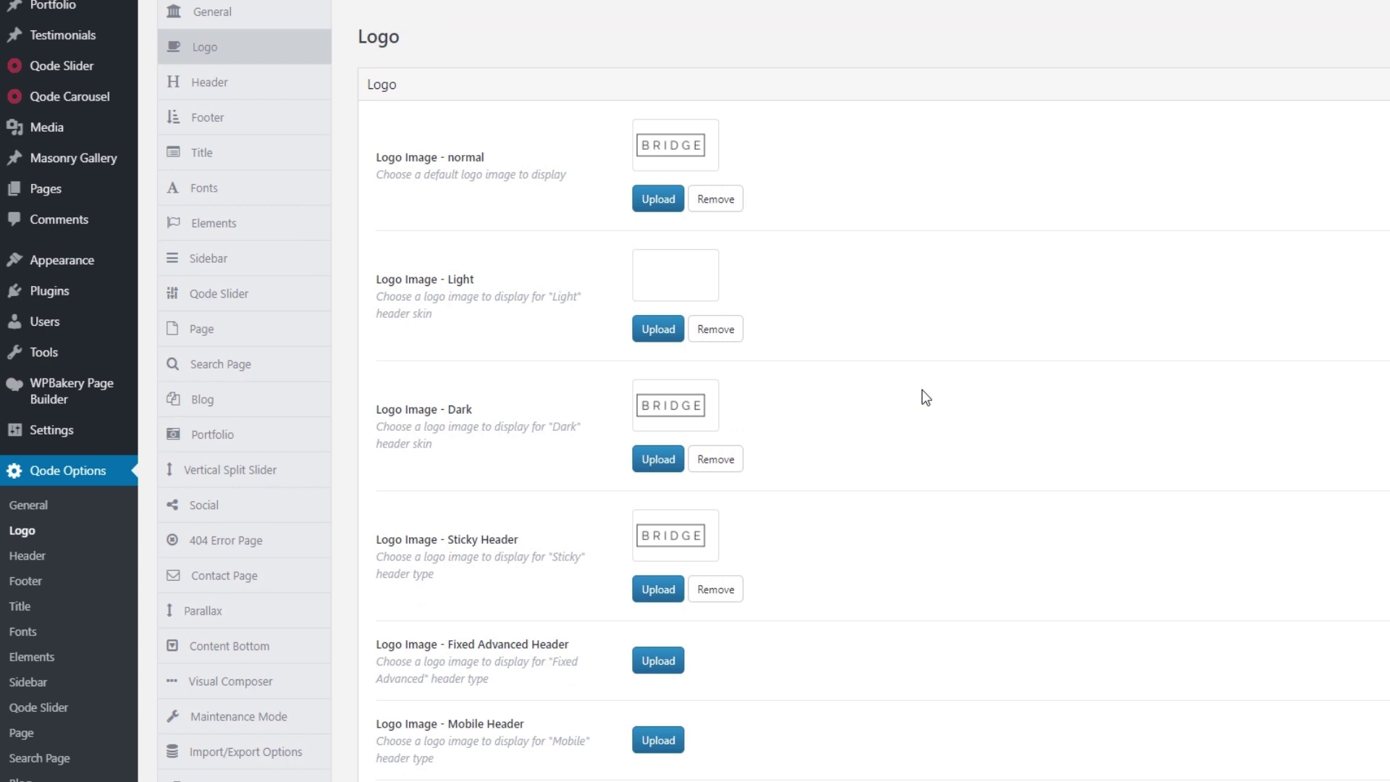
scroll(925, 396, "down", 2)
scroll(923, 390, "down", 2)
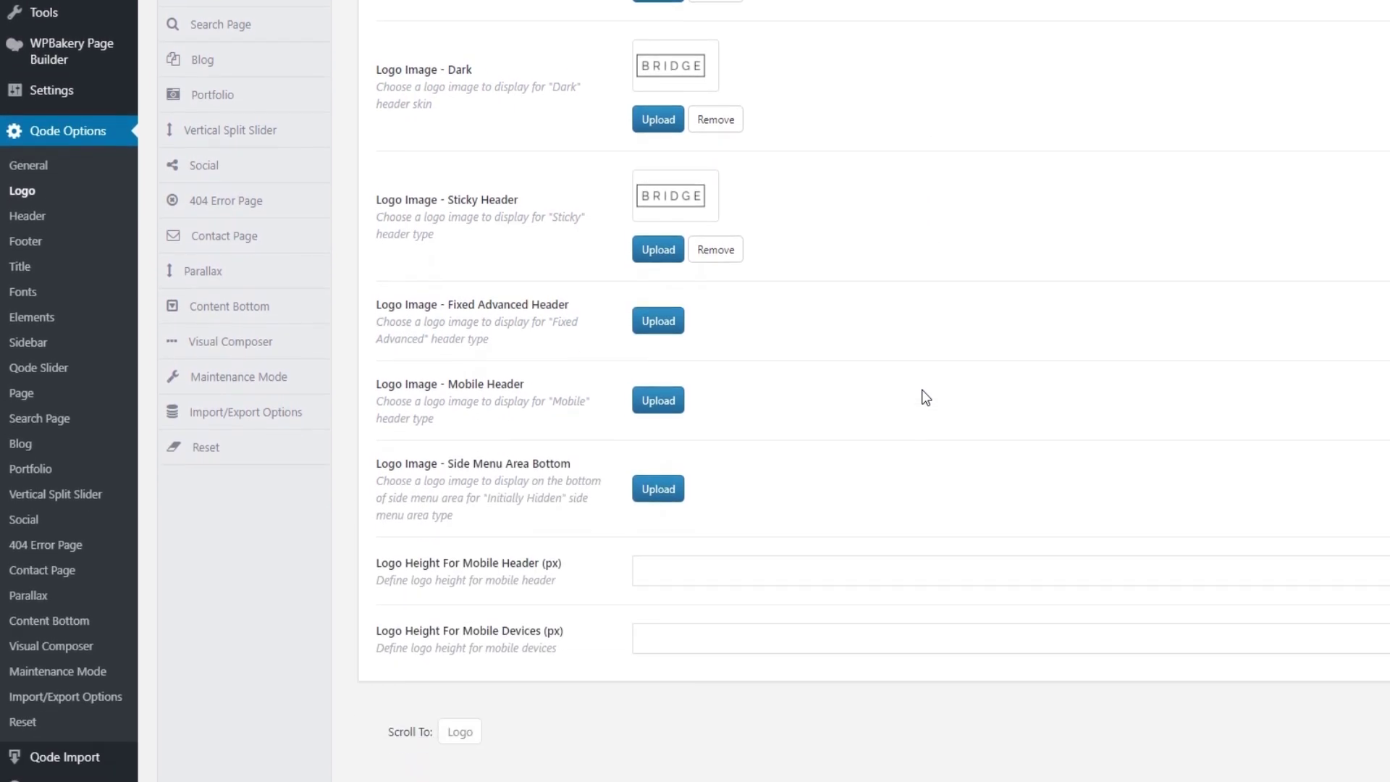
scroll(922, 390, "up", 1)
scroll(923, 389, "up", 4)
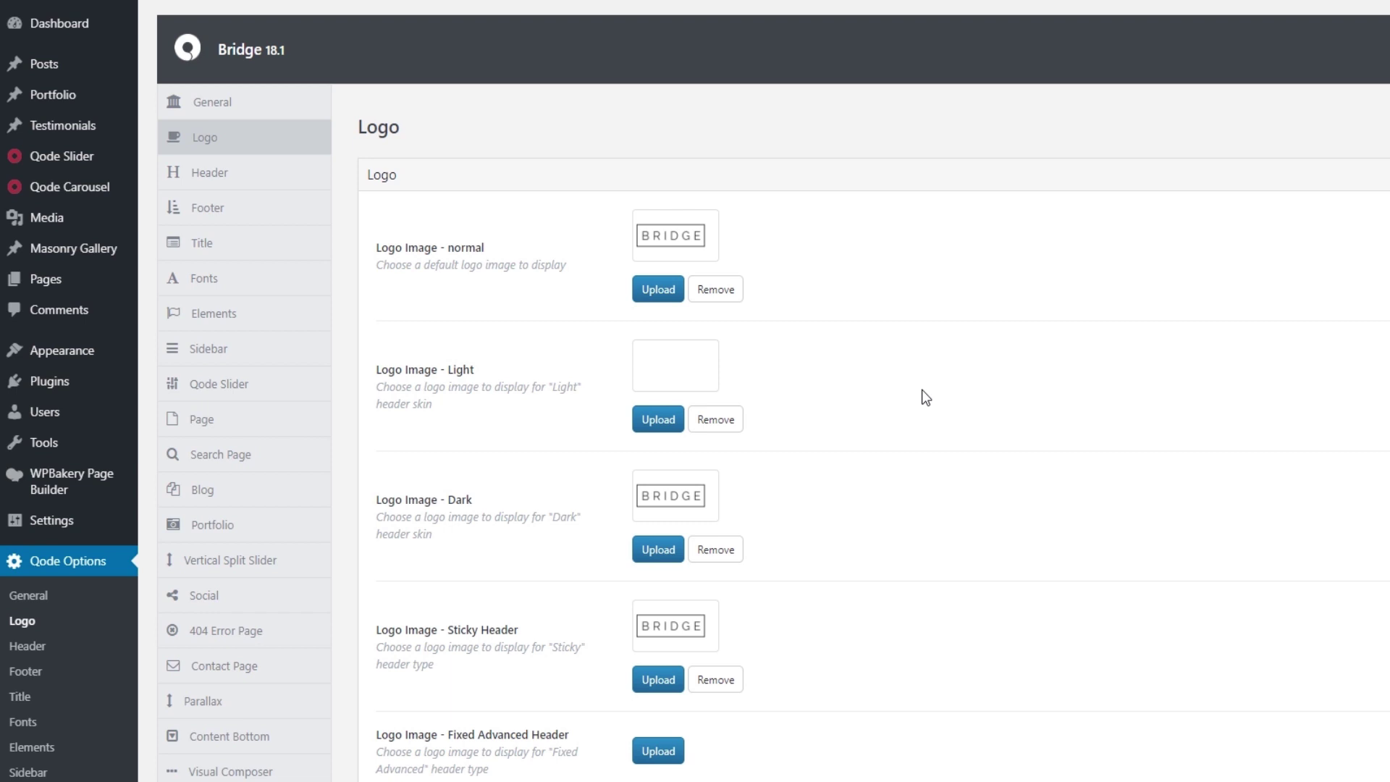
scroll(922, 391, "down", 2)
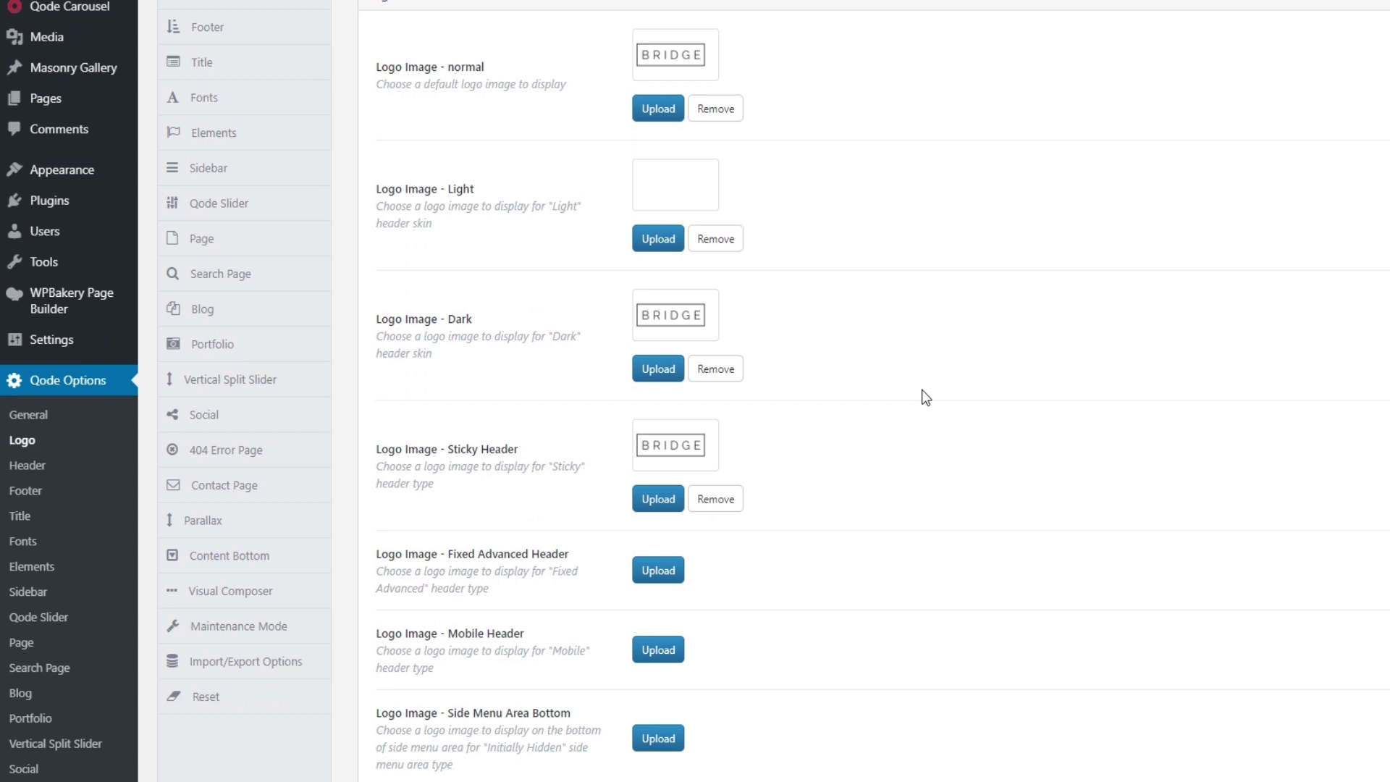
scroll(922, 391, "up", 2)
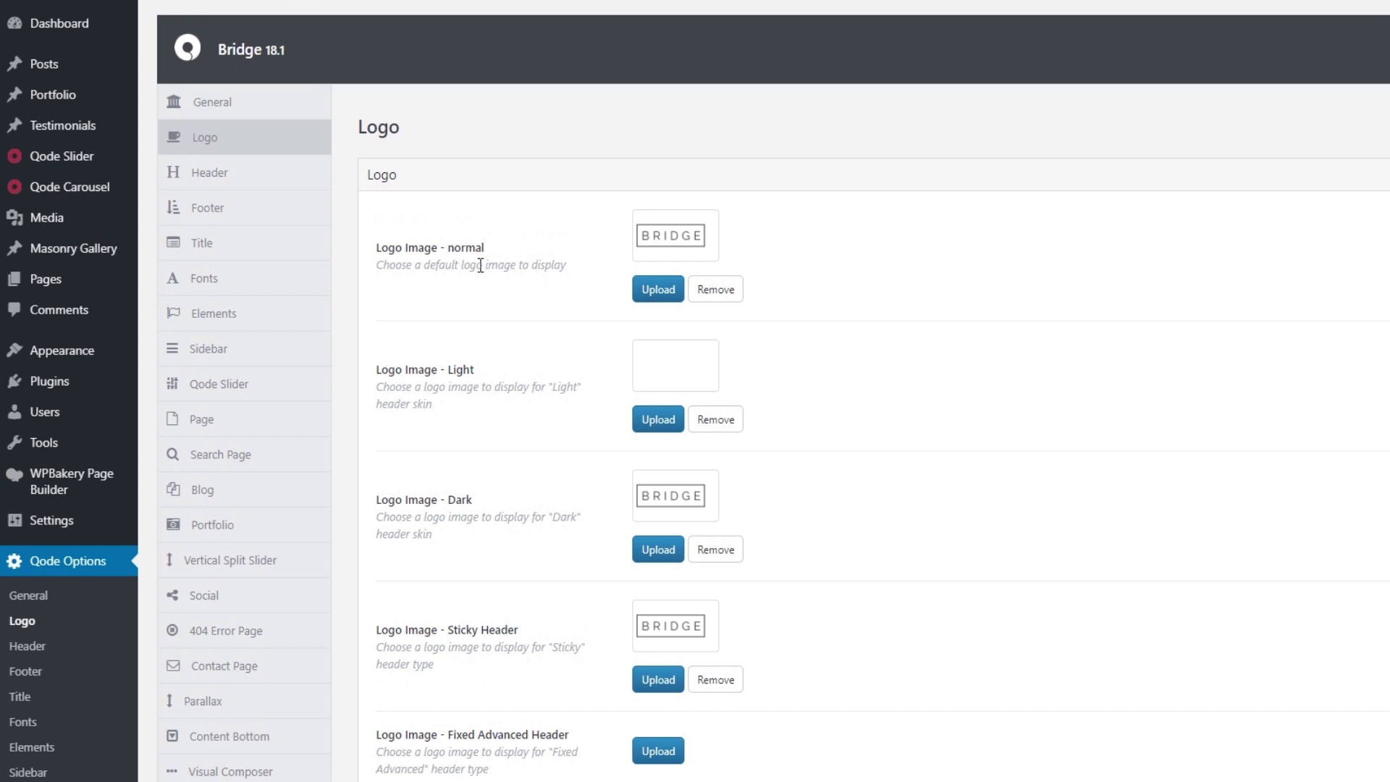
left_click(245, 175)
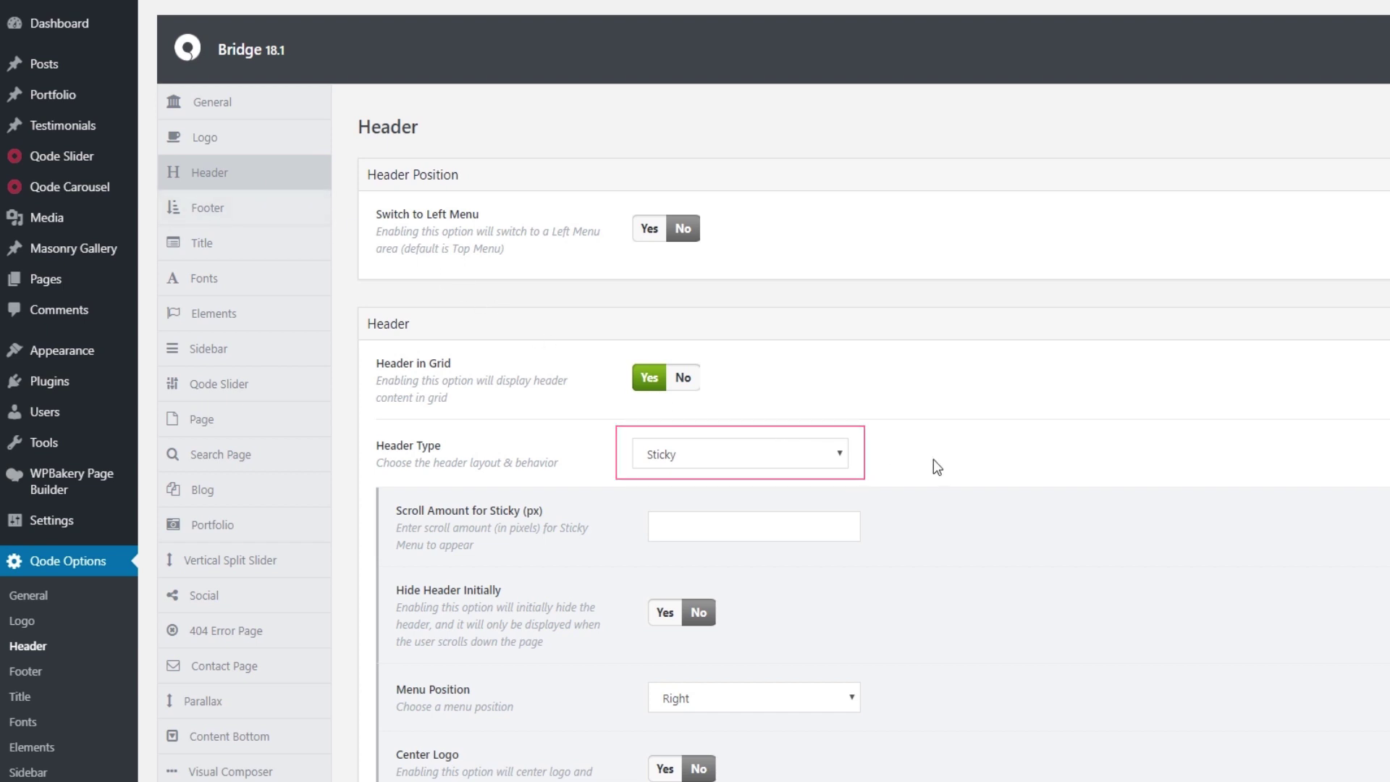
scroll(933, 460, "down", 7)
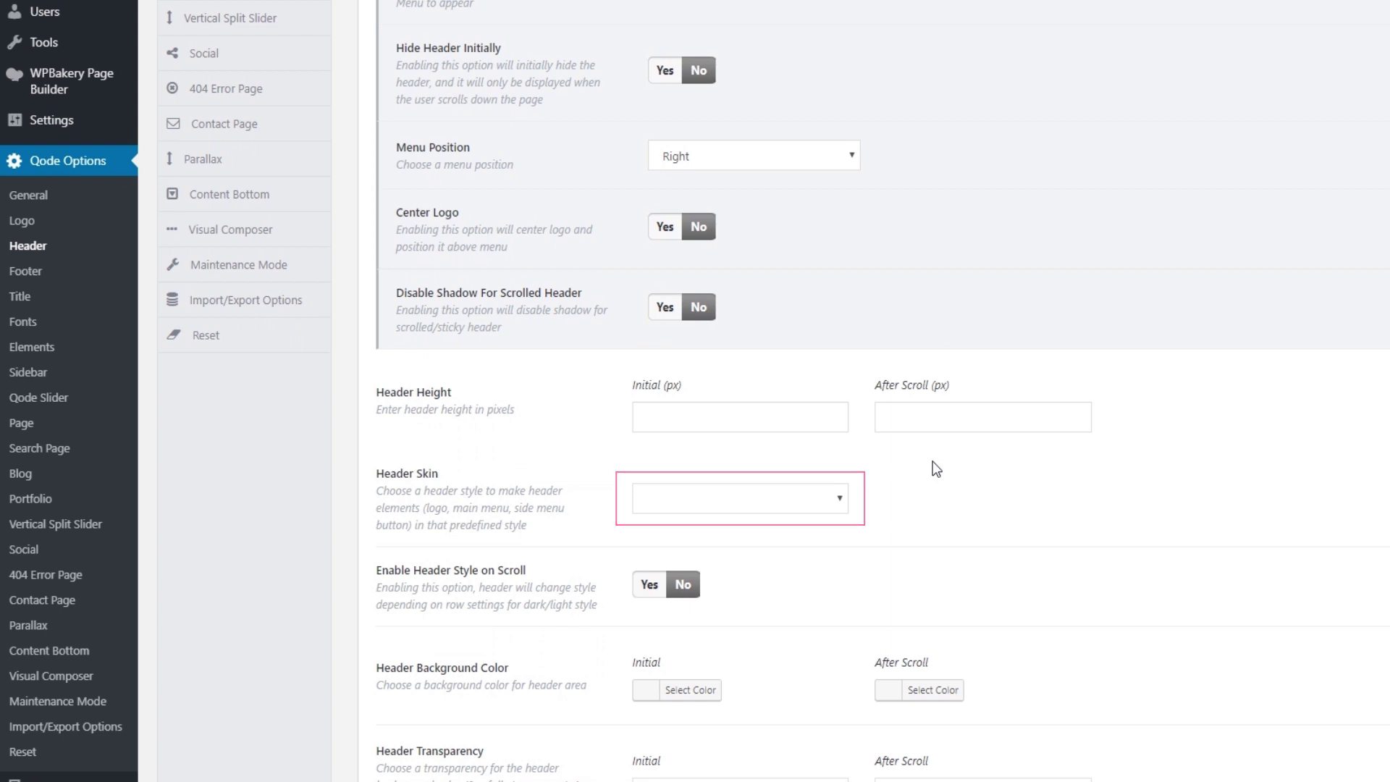
scroll(921, 462, "up", 7)
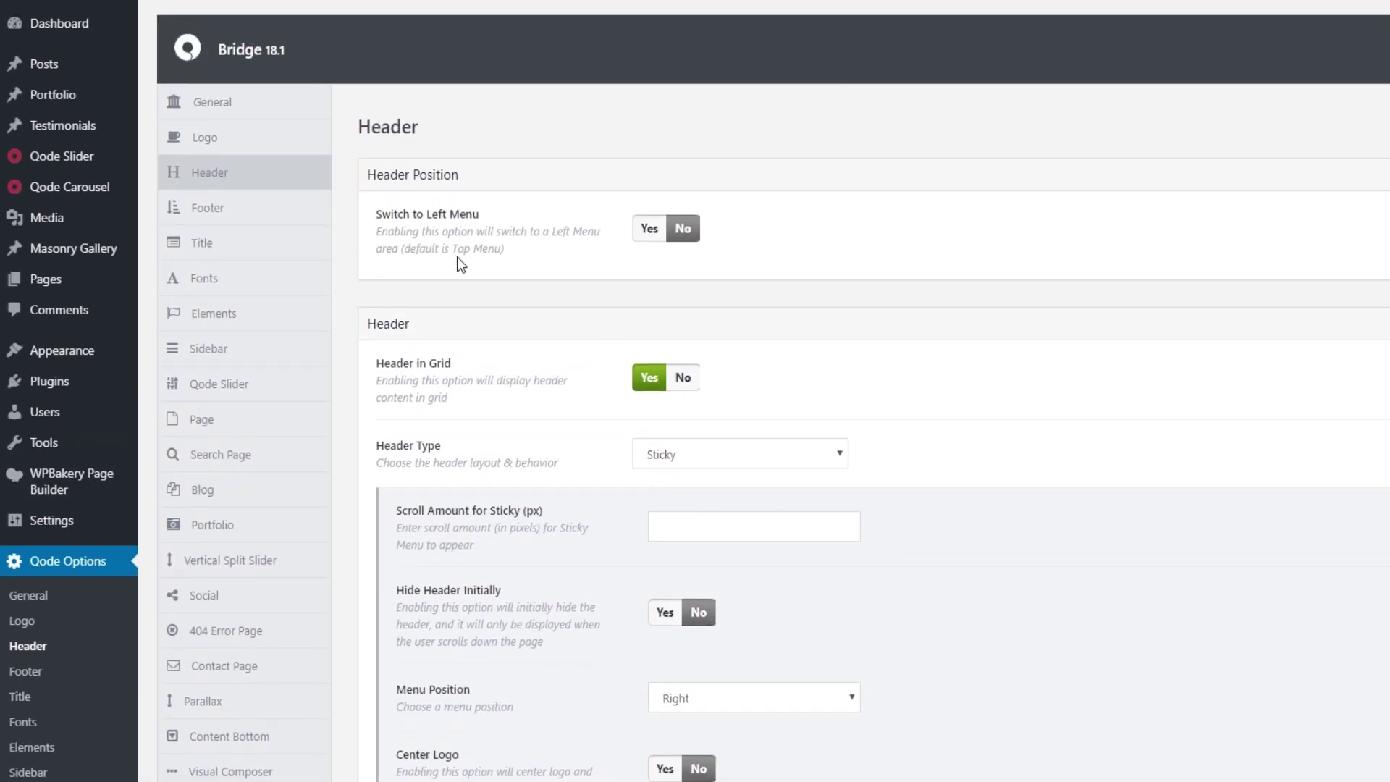
left_click(229, 134)
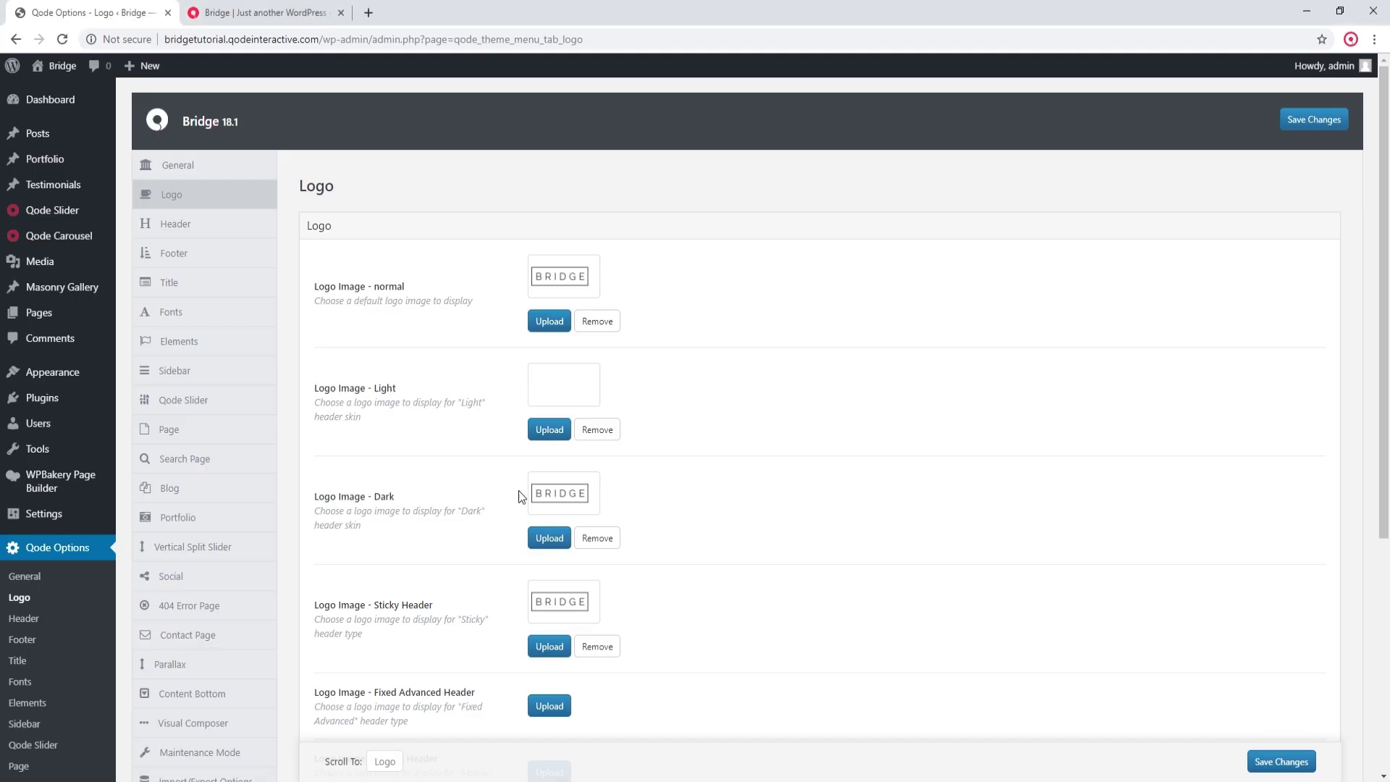
Step: Upload logo.png, set it as the normal logo image, and save the changes
left_click(554, 323)
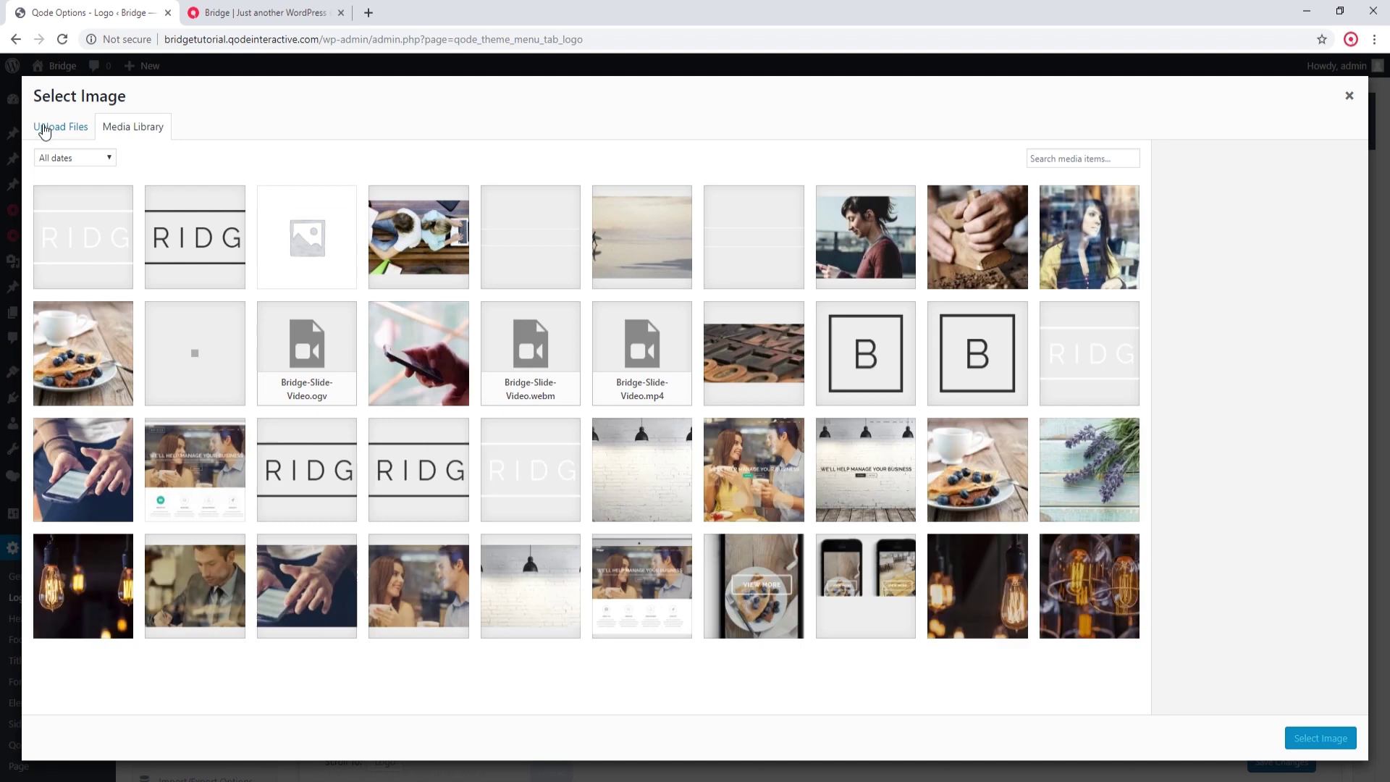
left_click(44, 128)
left_click(674, 393)
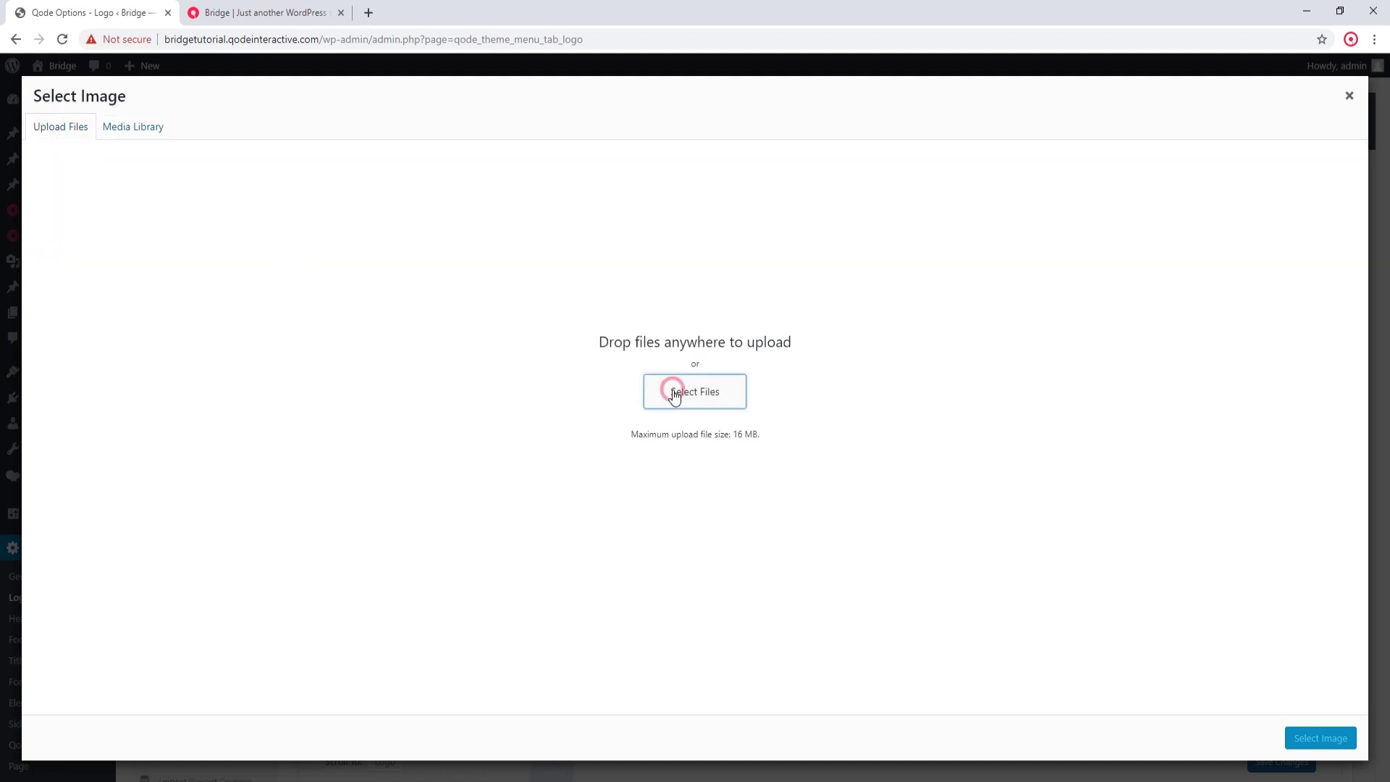
double_click(173, 97)
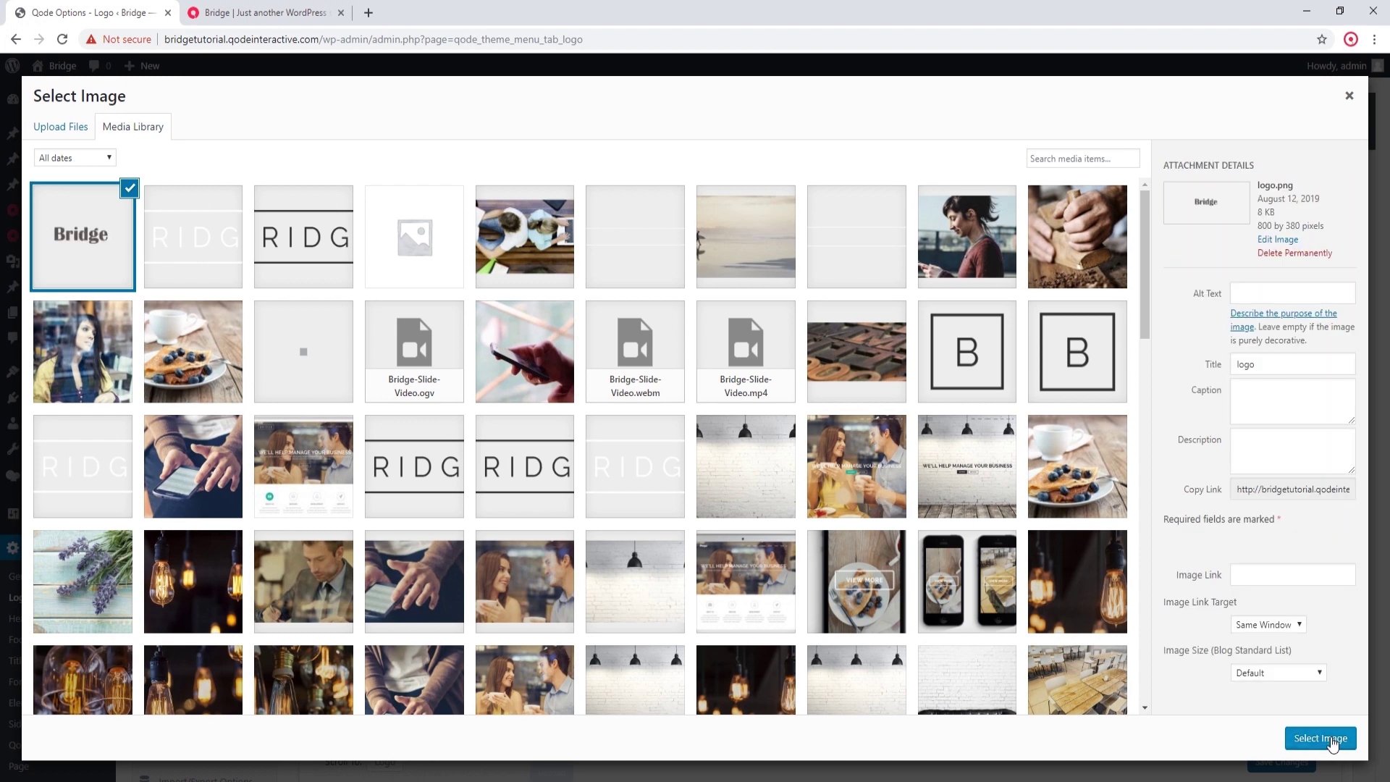
left_click(1332, 741)
left_click(1282, 761)
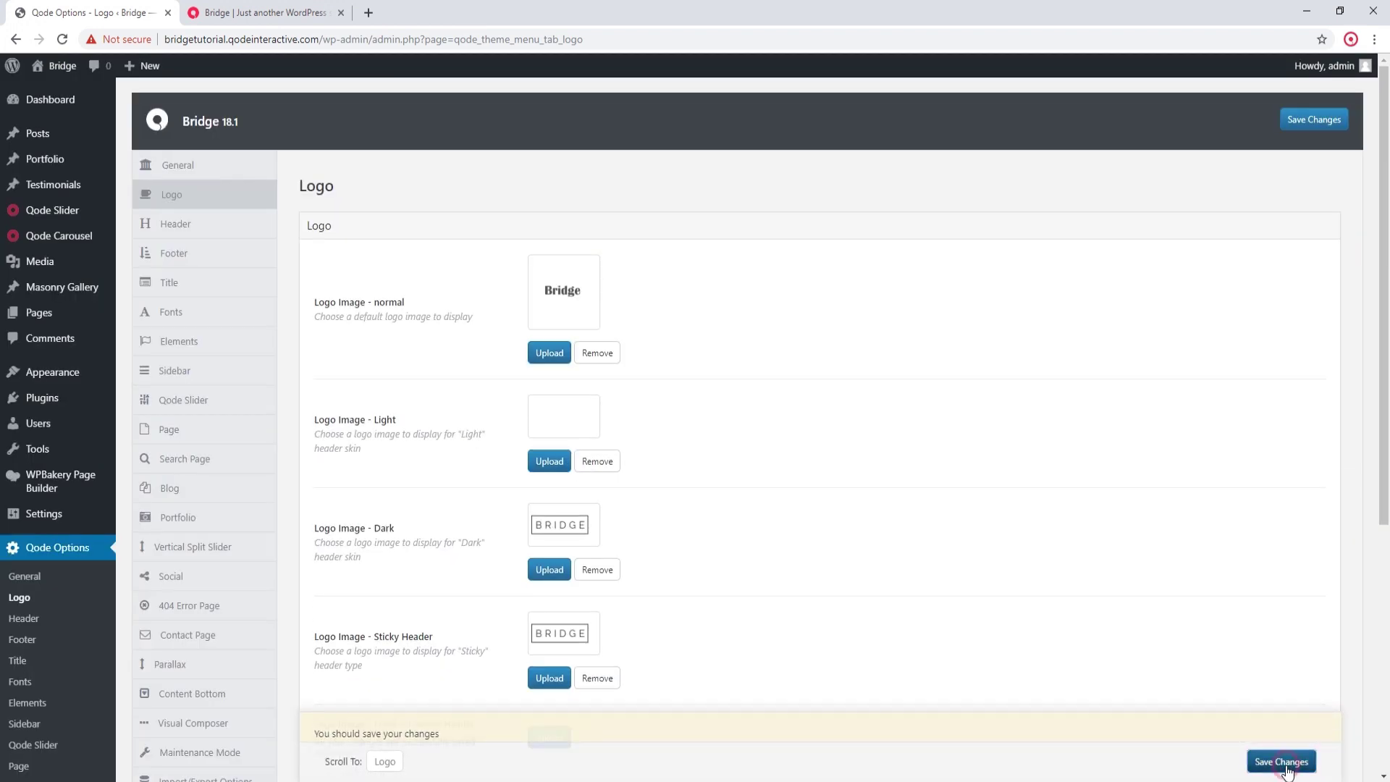
Step: Reload the site's front page to view the new Bridge logo, then bring Photoshop forward
left_click(308, 9)
left_click(61, 41)
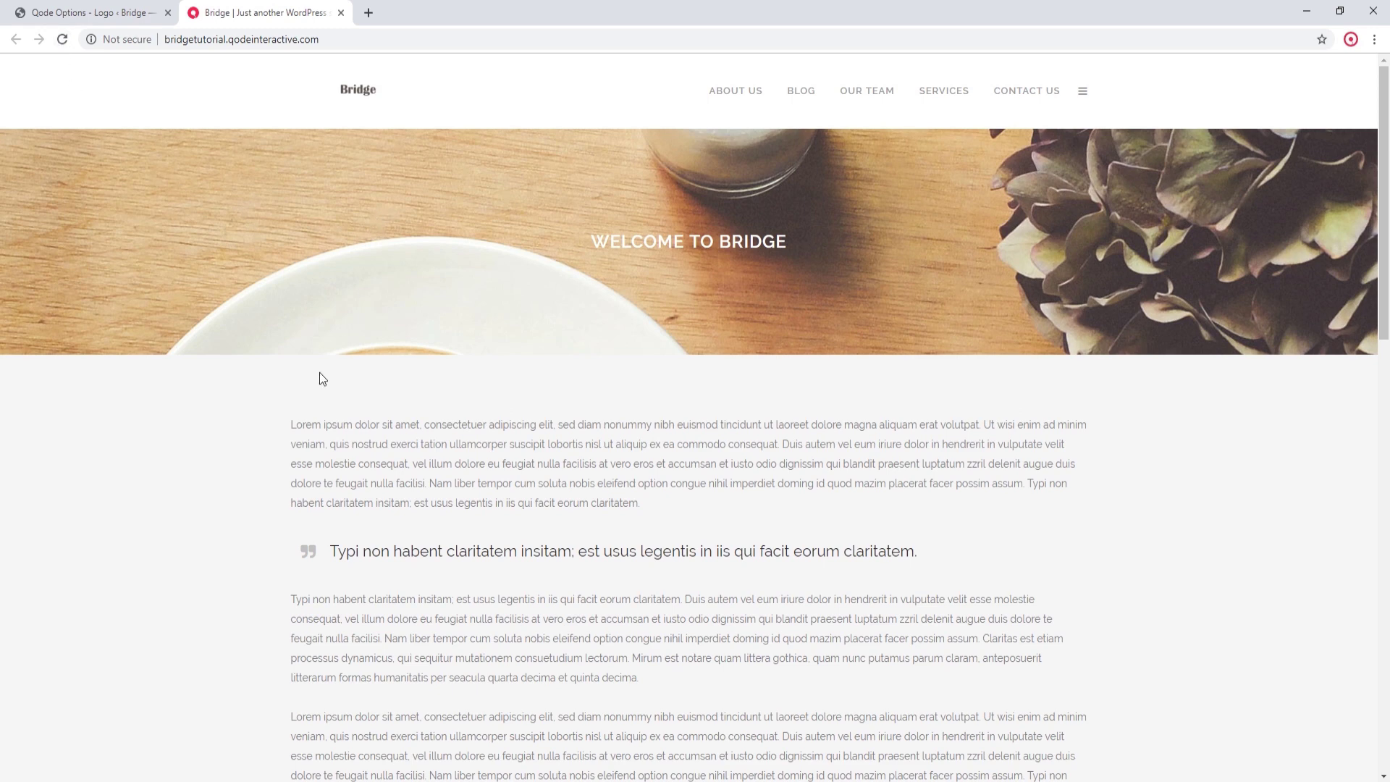
key("alt+Tab")
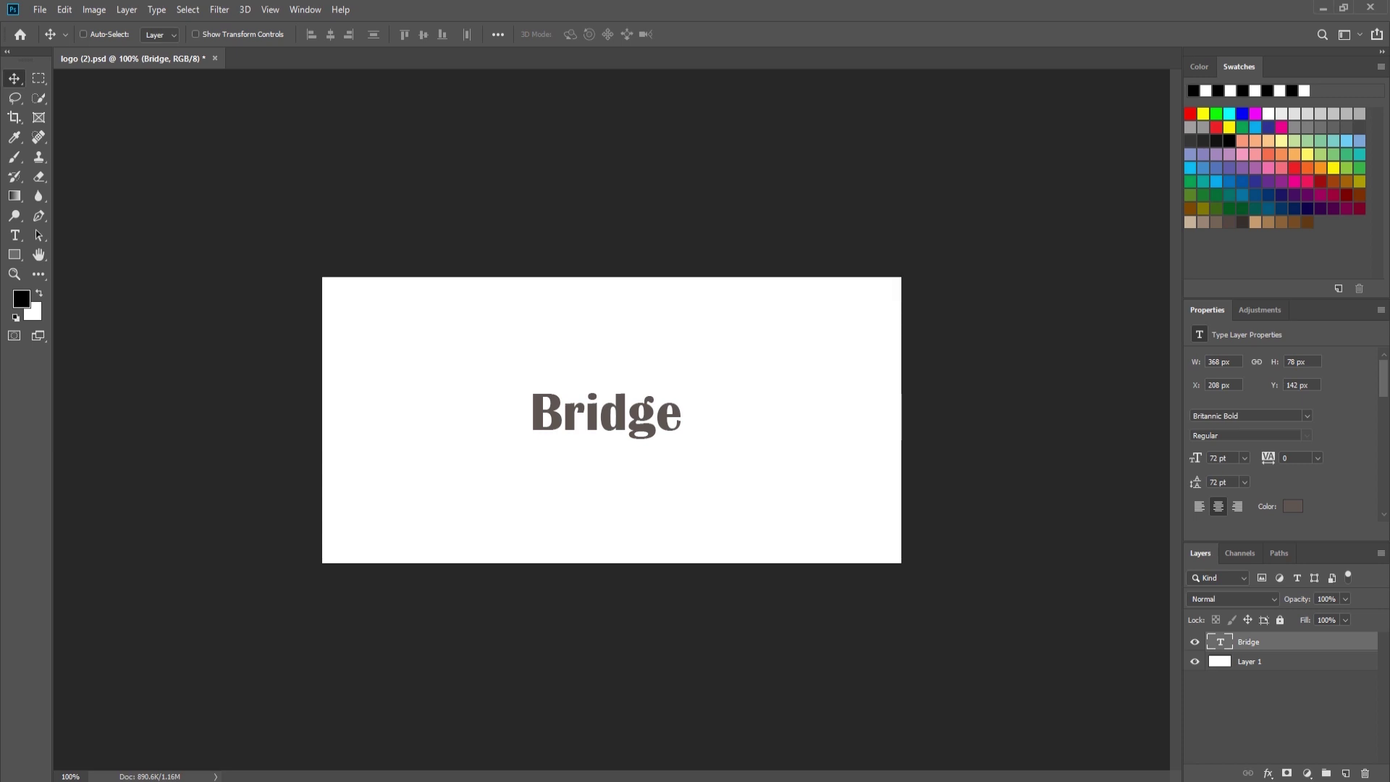
Step: Return to the Bridge site front page showing the small dark Bridge text logo
key("alt+Tab")
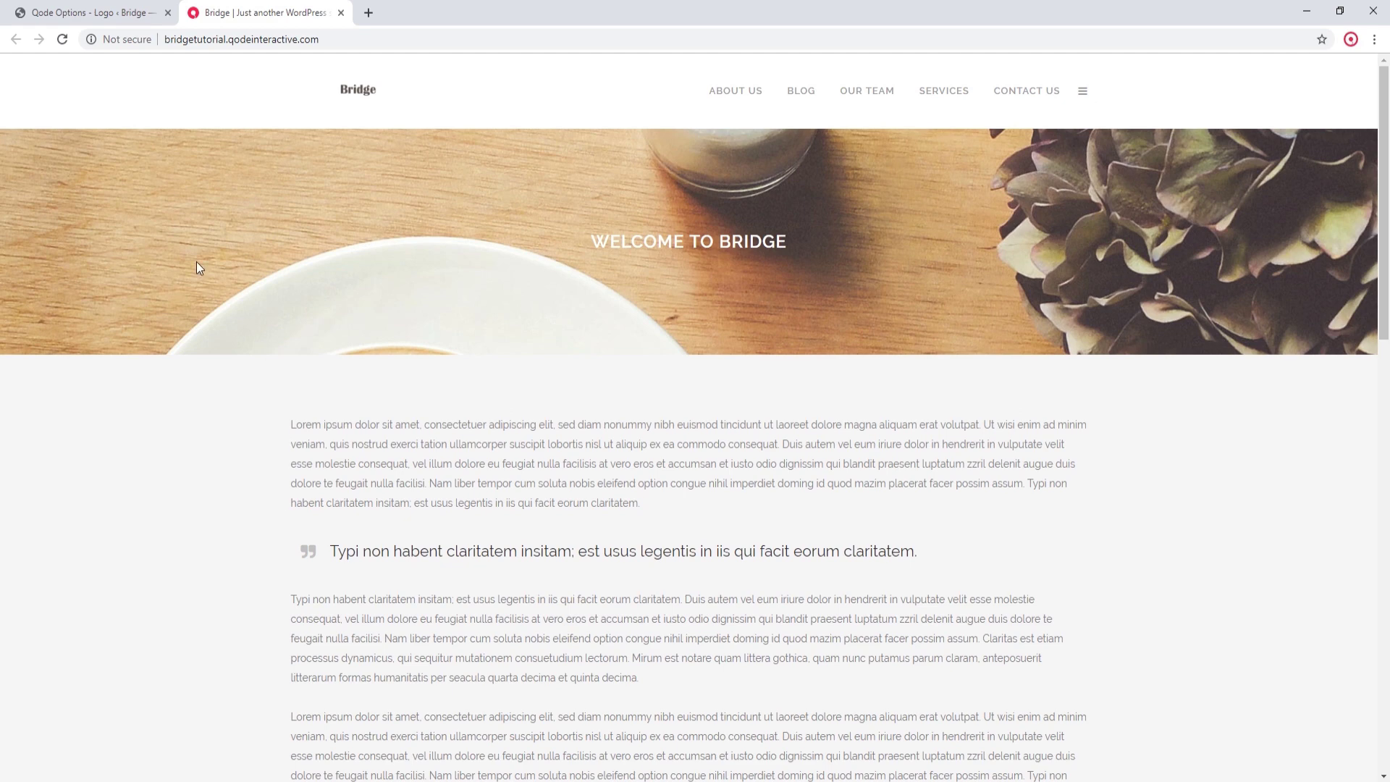
left_click(130, 19)
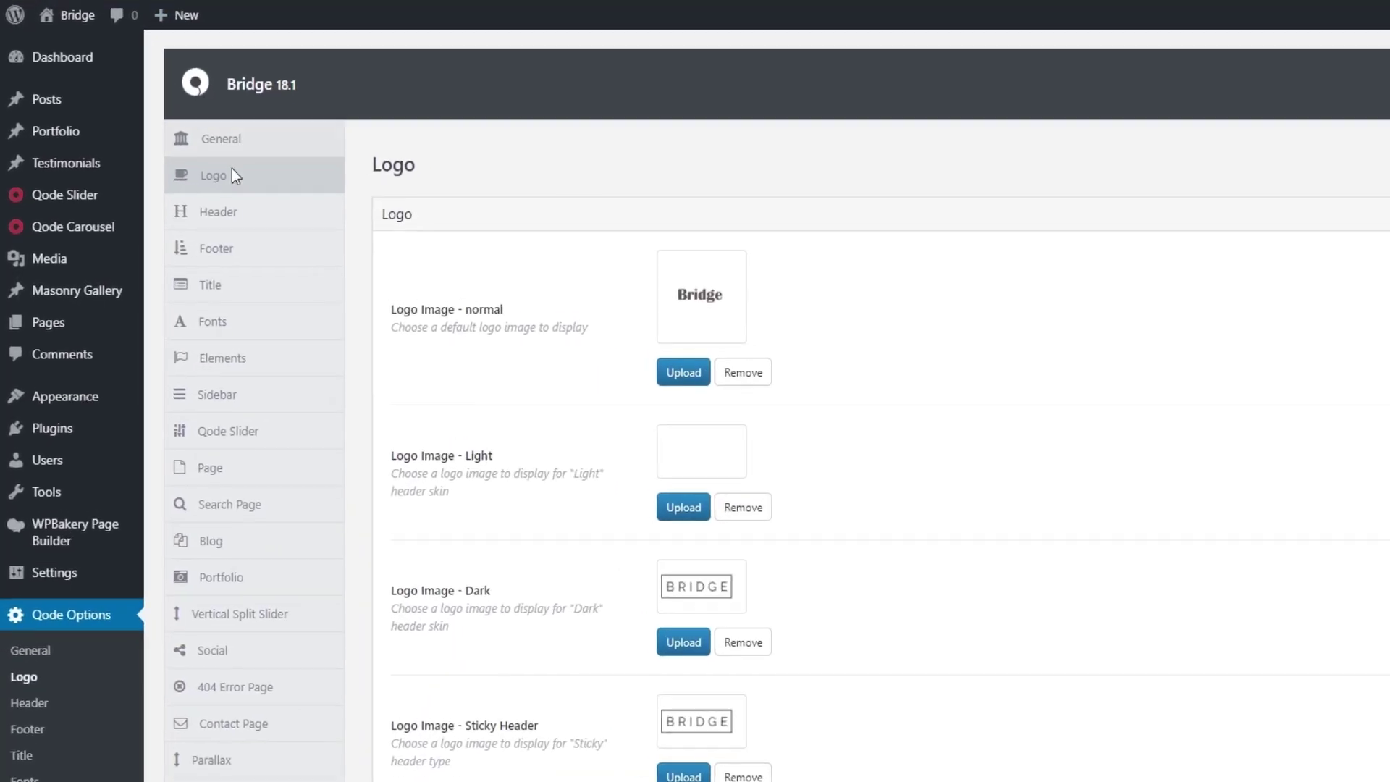
left_click(265, 217)
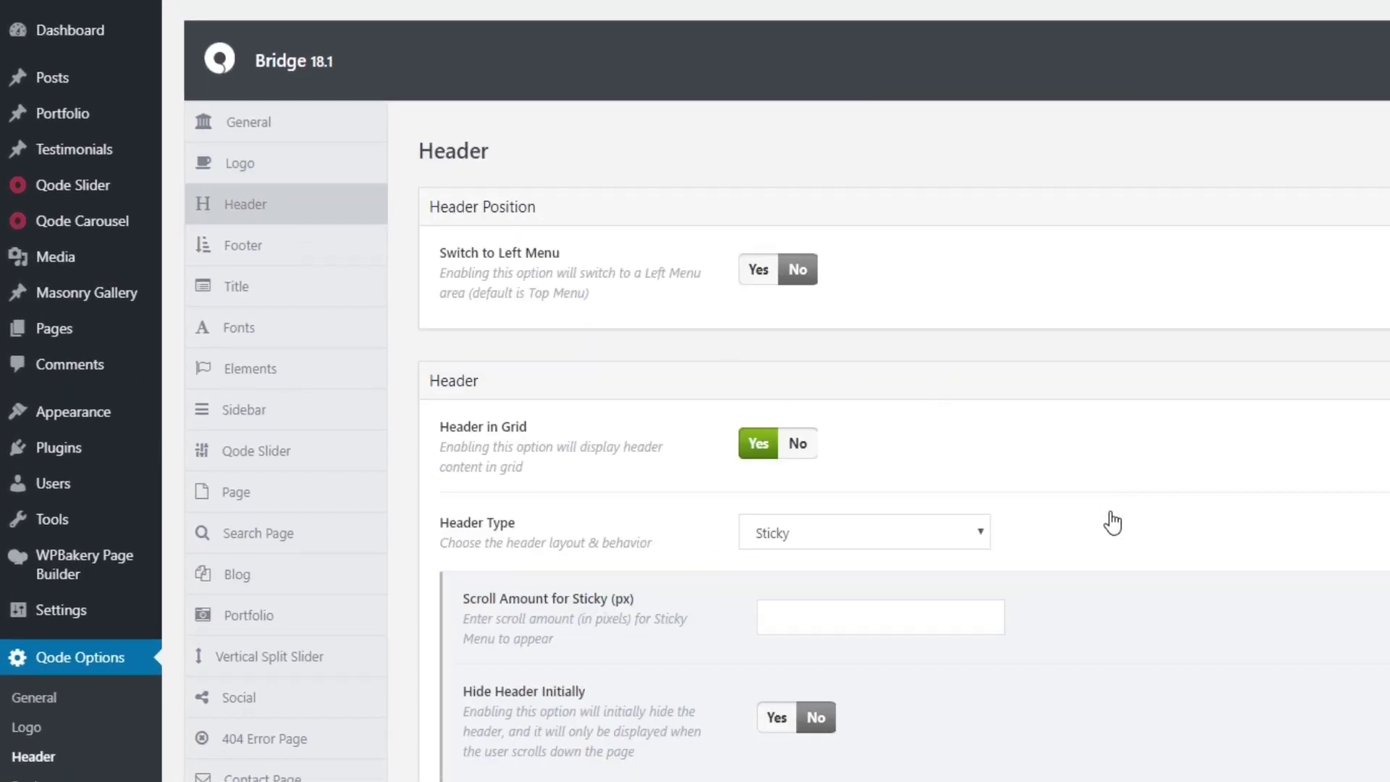
scroll(1107, 548, "down", 10)
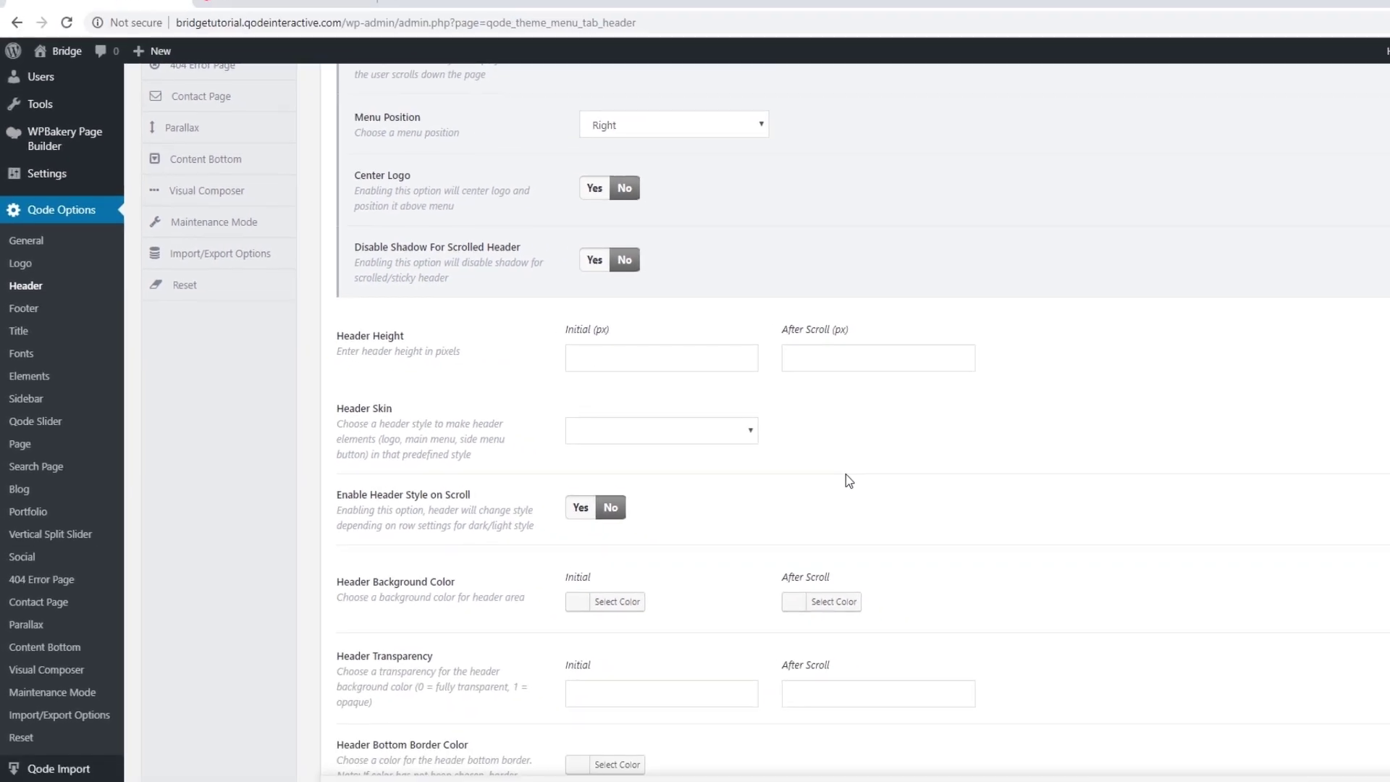
scroll(793, 462, "up", 6)
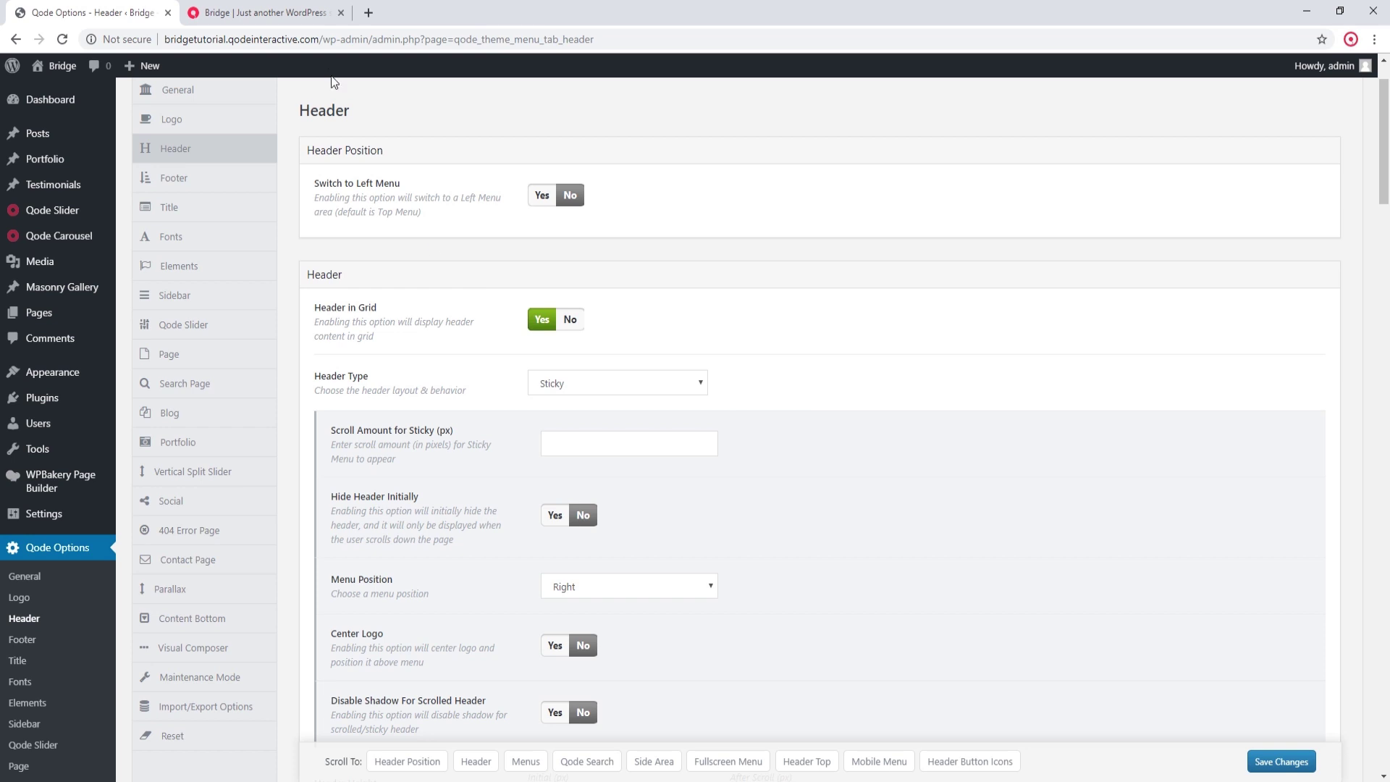
left_click(309, 7)
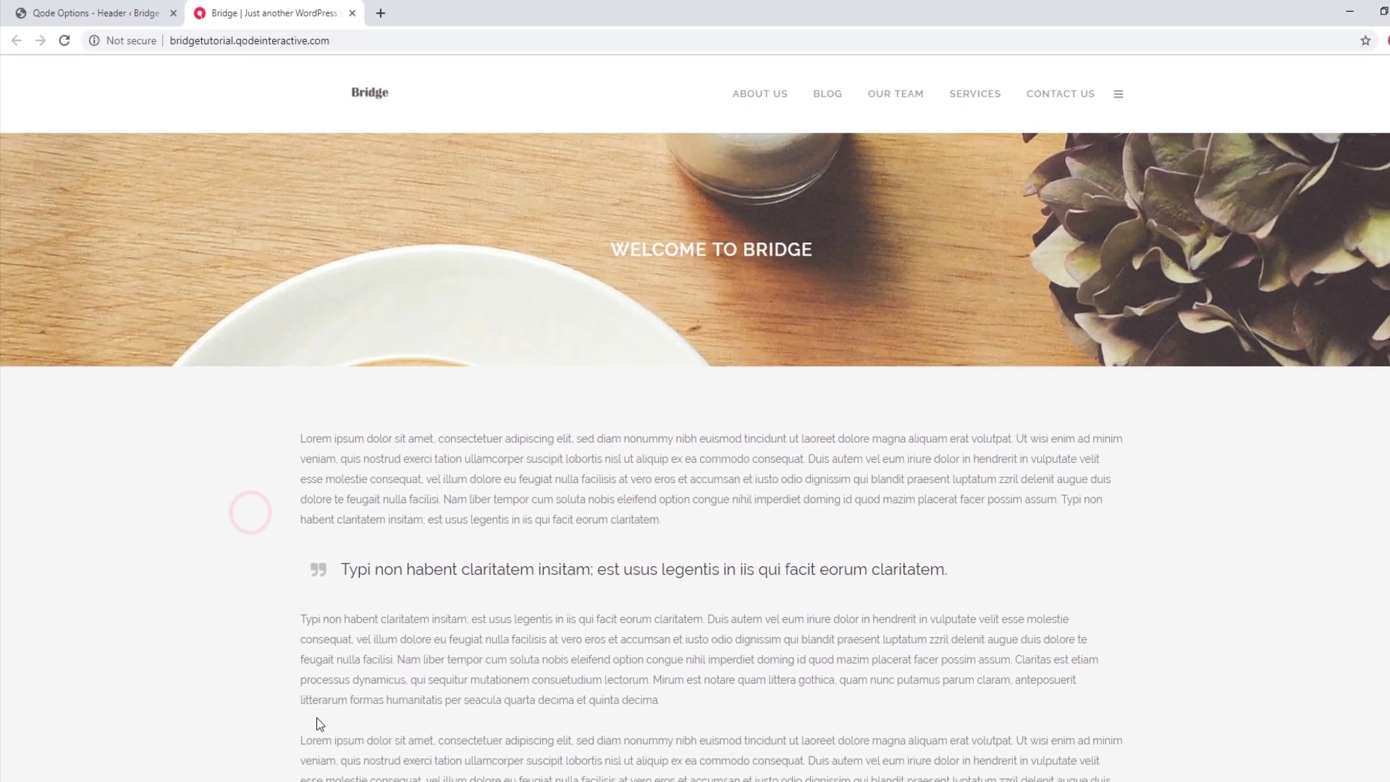
Step: Try enlarging the Bridge text with Free Transform, then undo the change
key("alt+Tab")
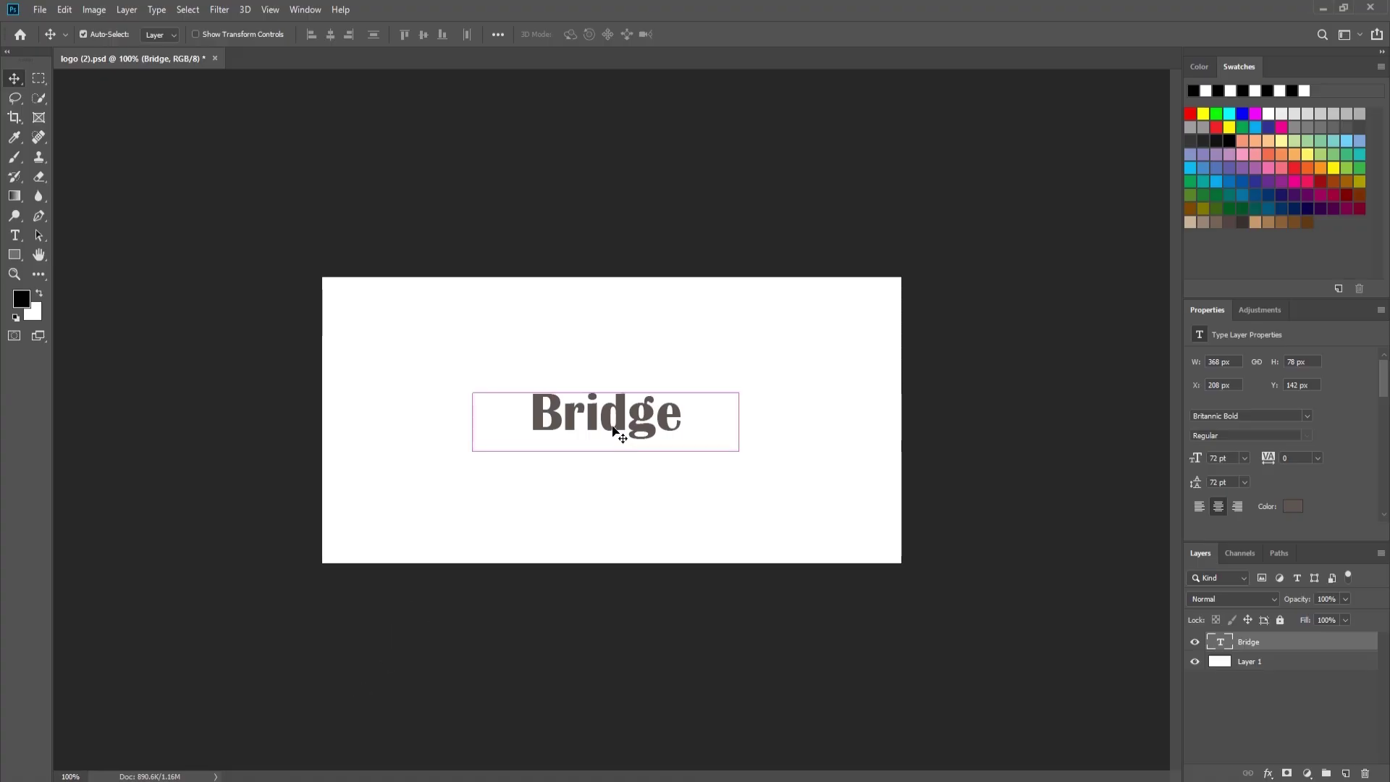
key("ctrl+t")
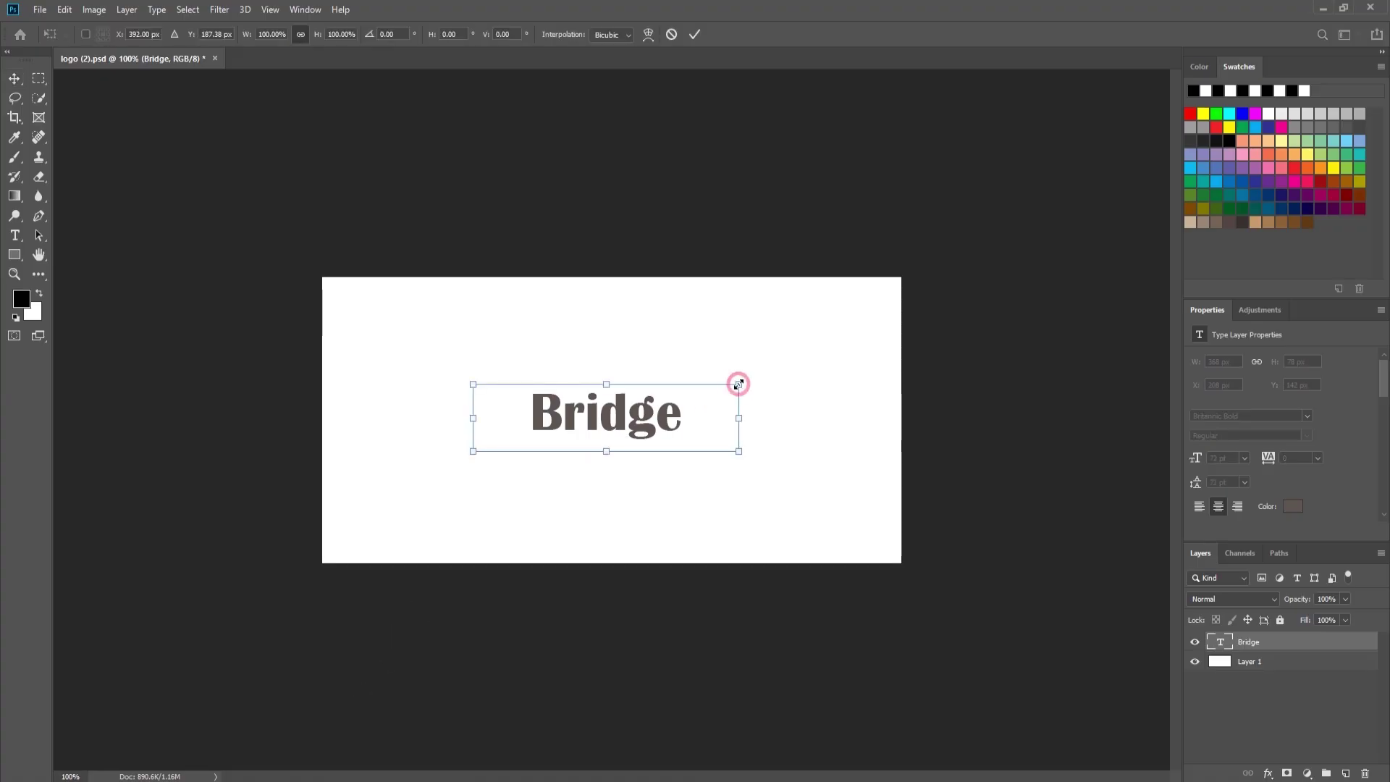
left_click_drag(739, 384, 976, 317)
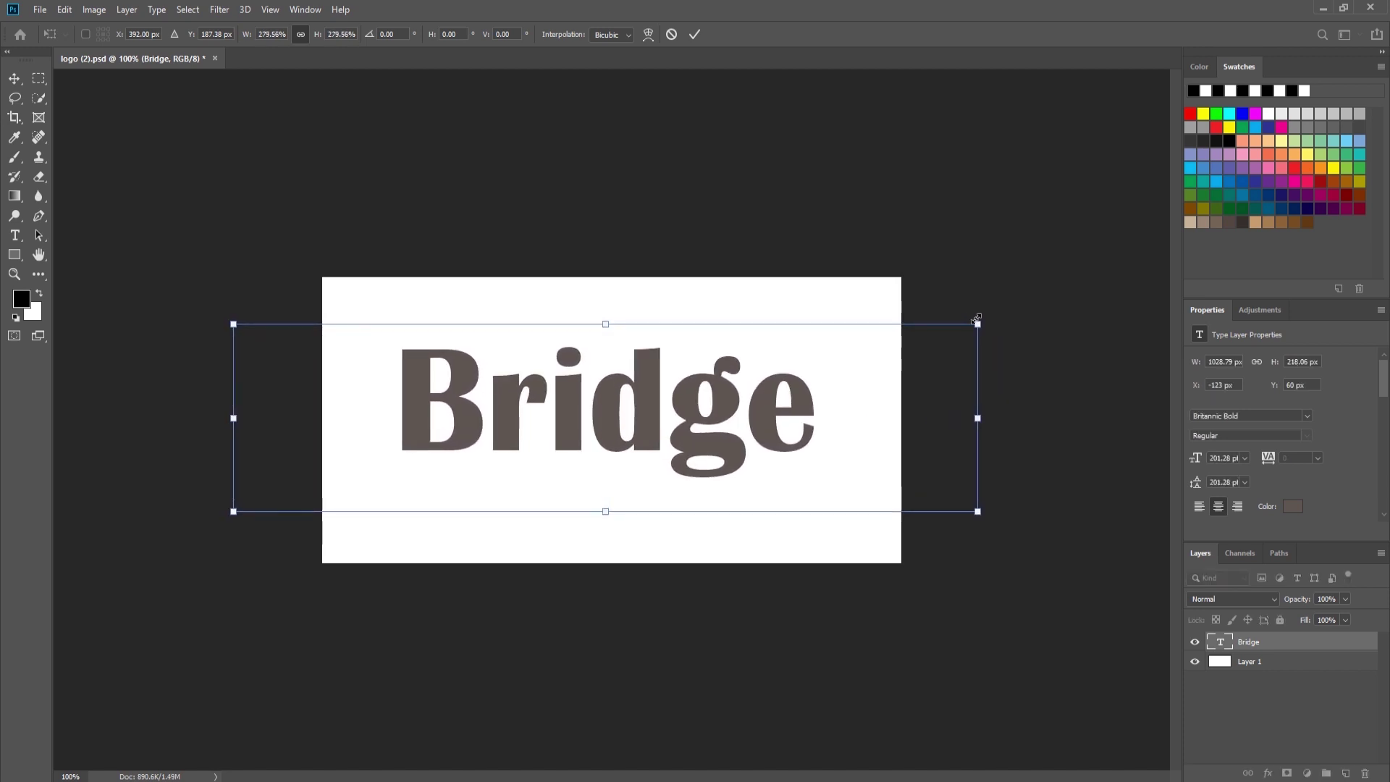
key("Return")
key("ctrl+z")
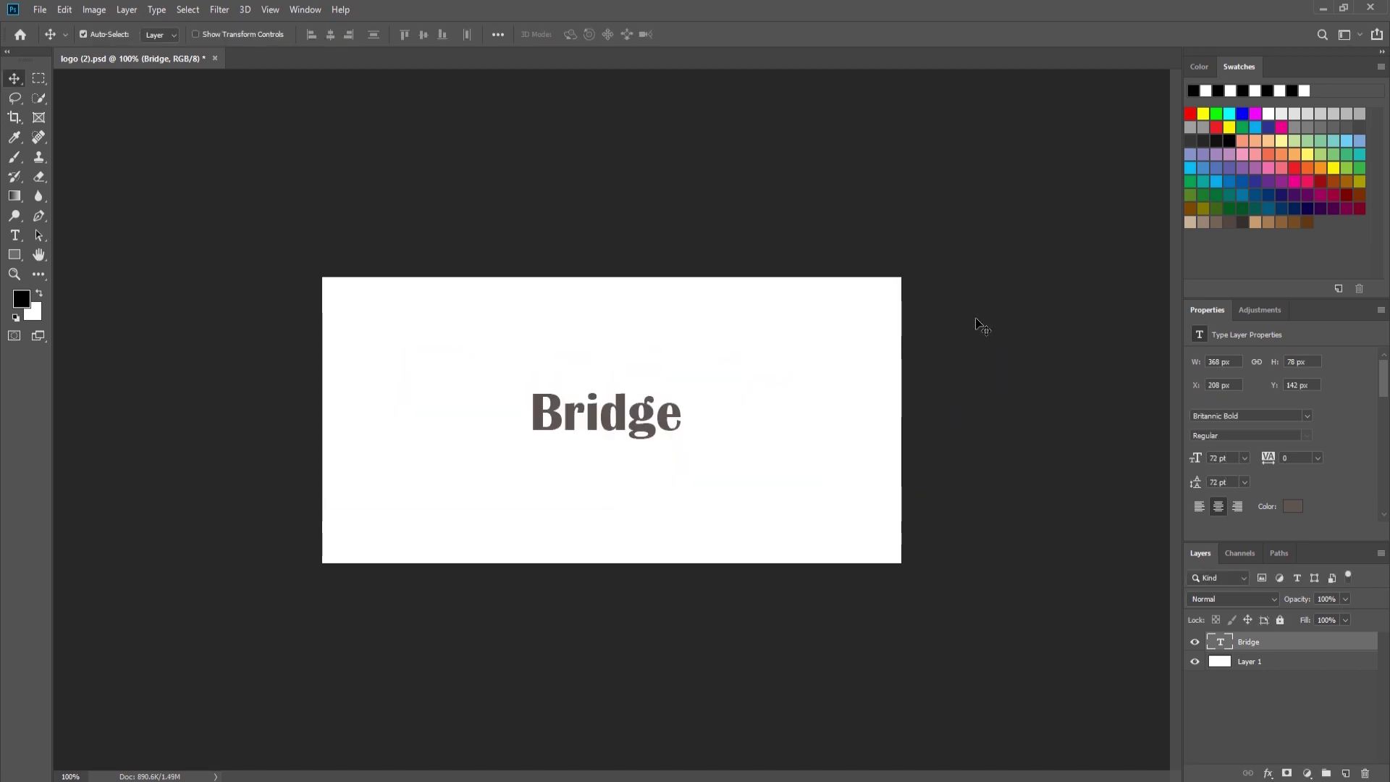
Step: Set the image width to 1500 px in Image Size
left_click(94, 9)
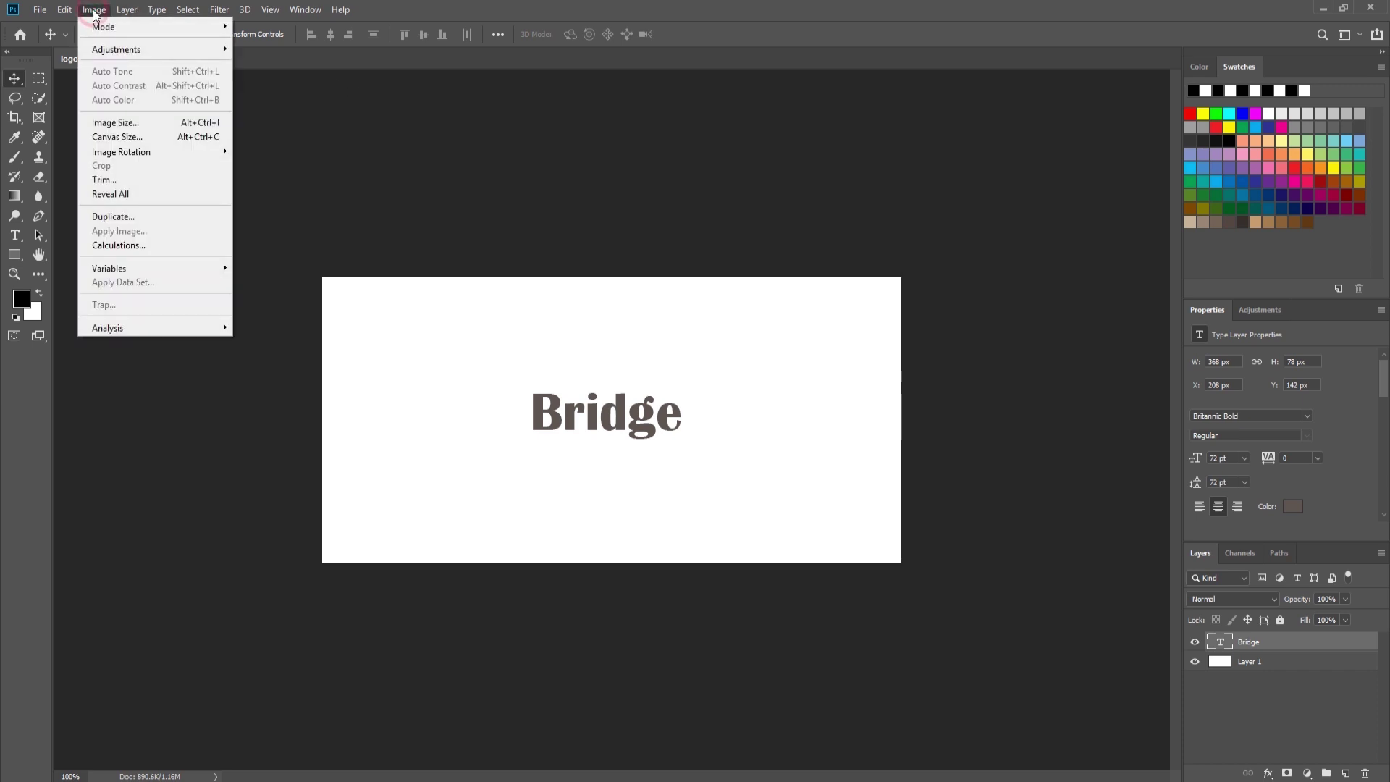
left_click(123, 124)
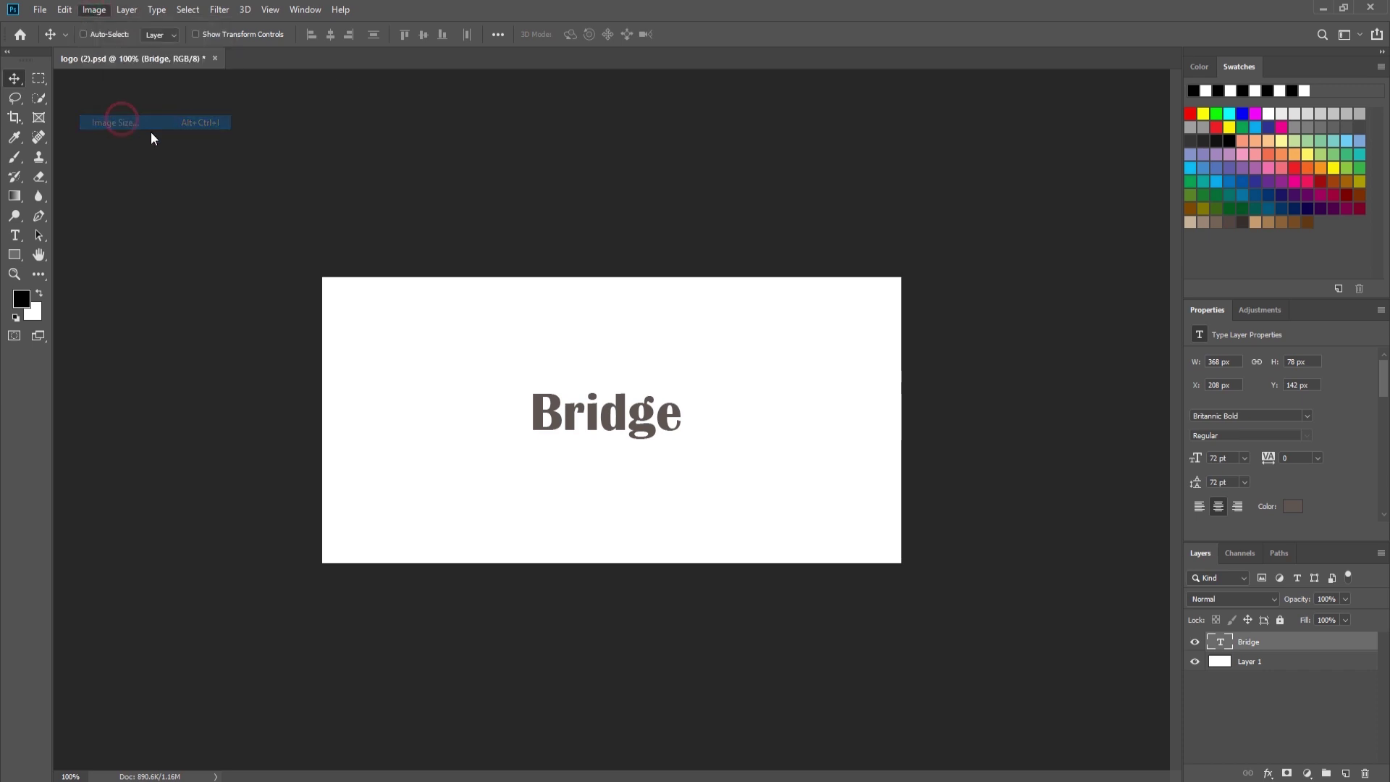
type("1500")
left_click(779, 392)
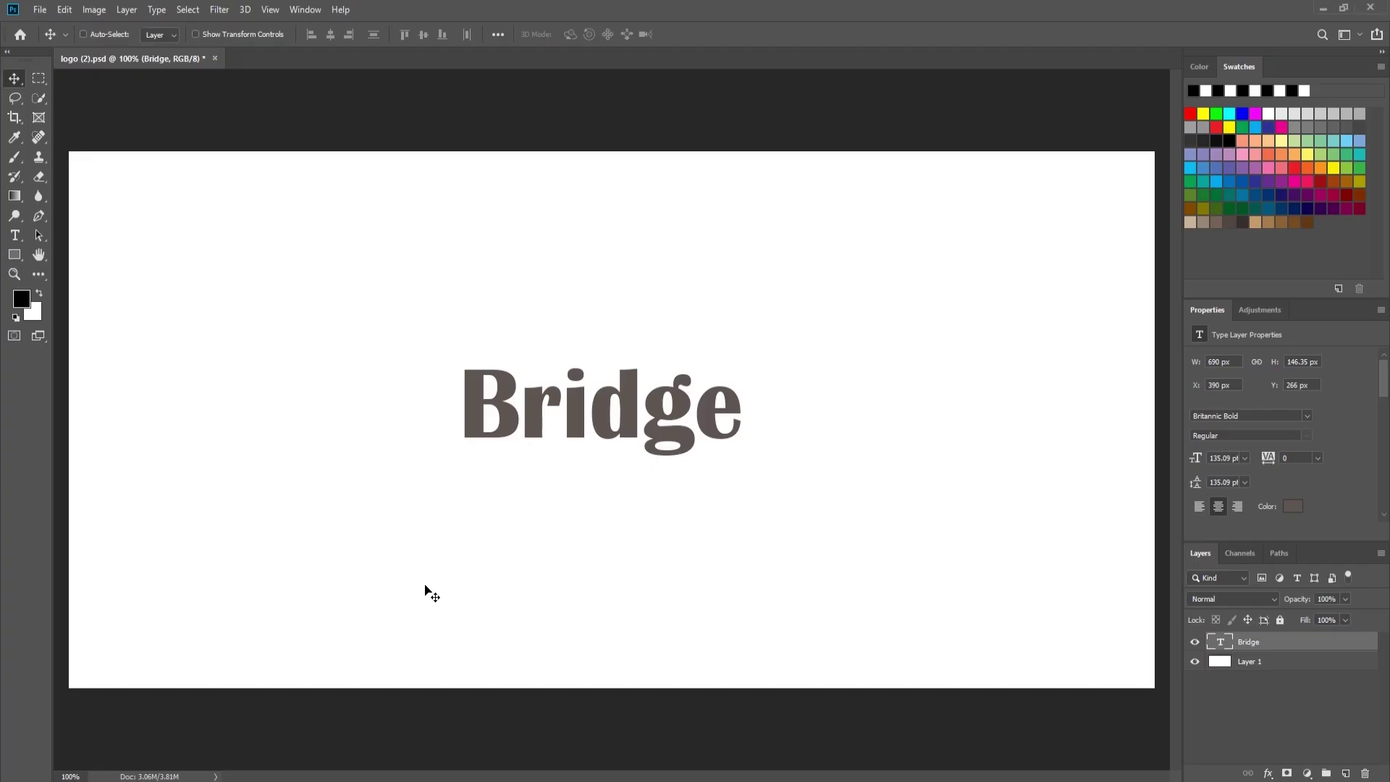
Step: Enlarge the Bridge text to fill the canvas, nudge it lower, and minimize Photoshop
key("ctrl")
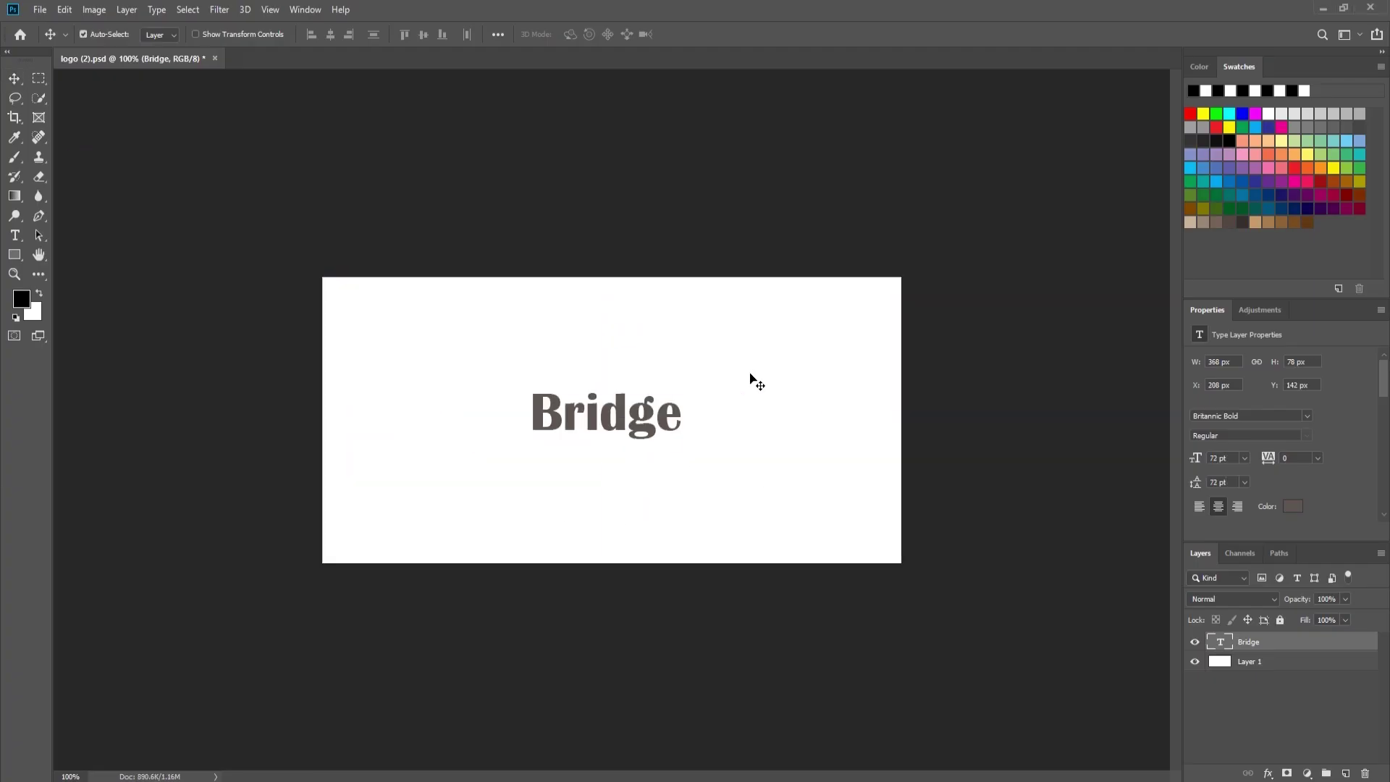
key("ctrl+t")
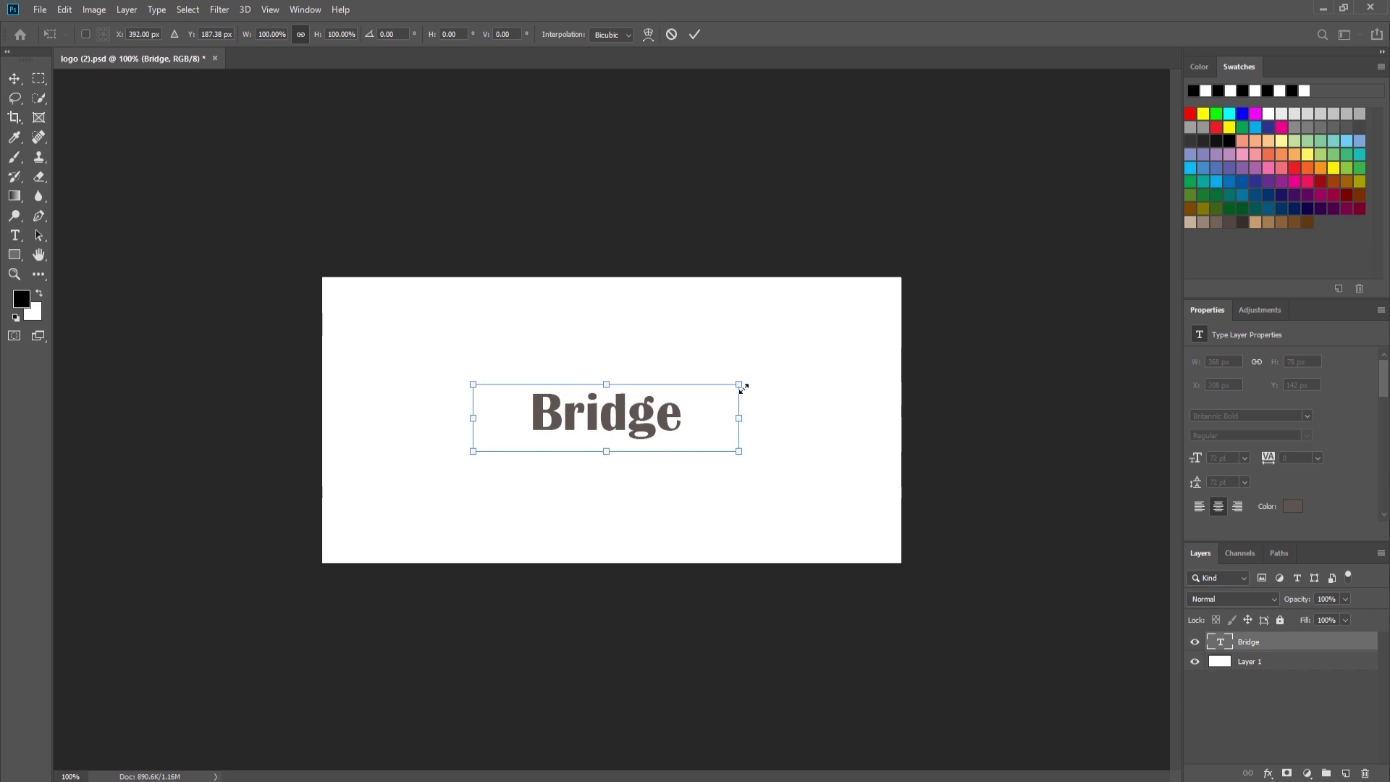
left_click_drag(742, 383, 990, 320)
key("Return")
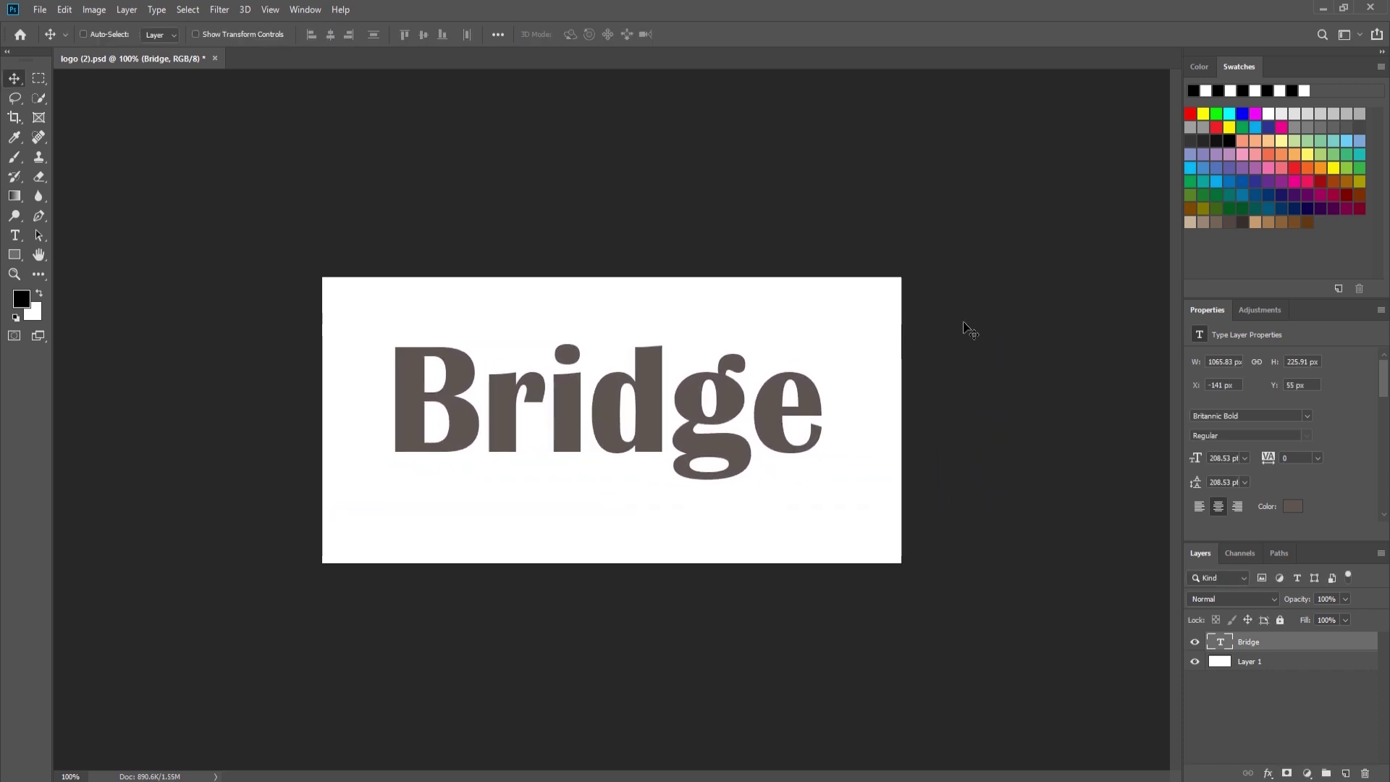
left_click_drag(643, 410, 644, 425)
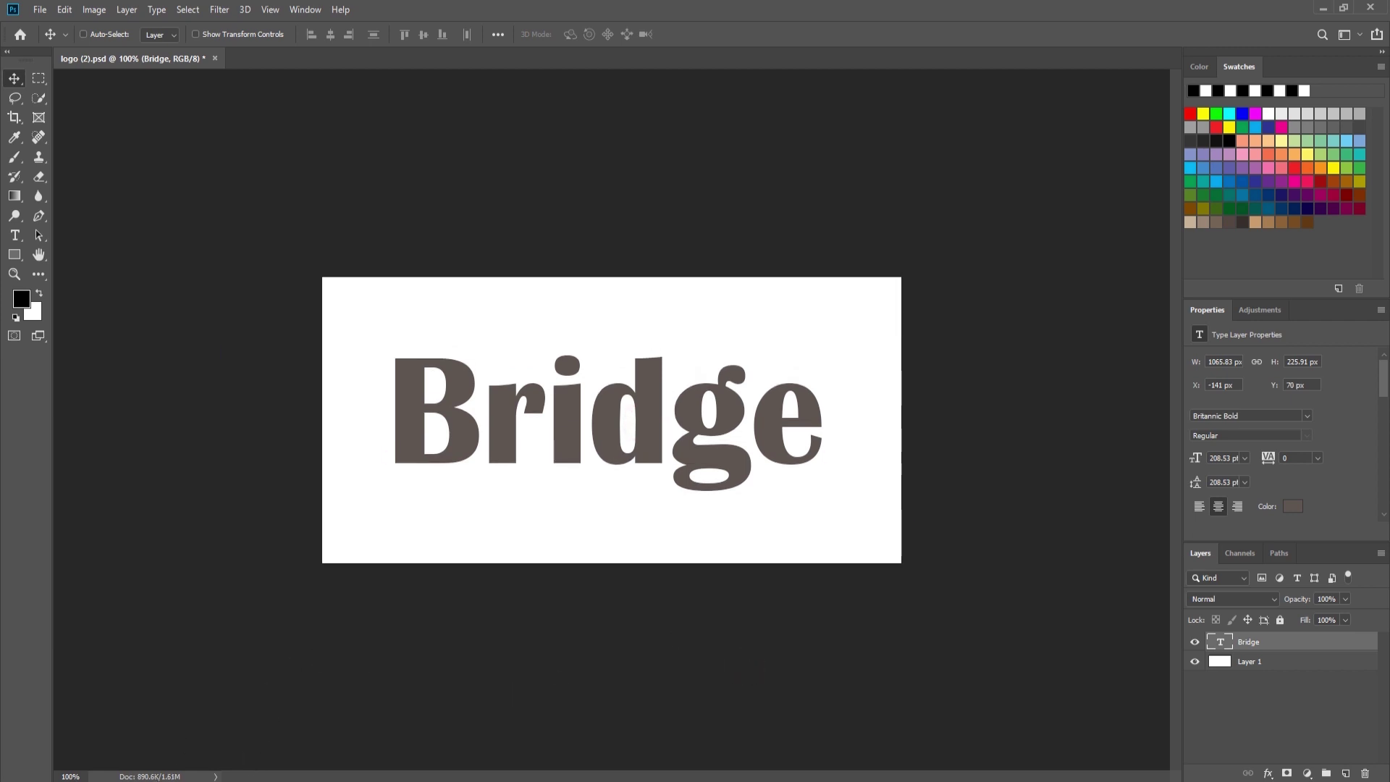
left_click(1322, 8)
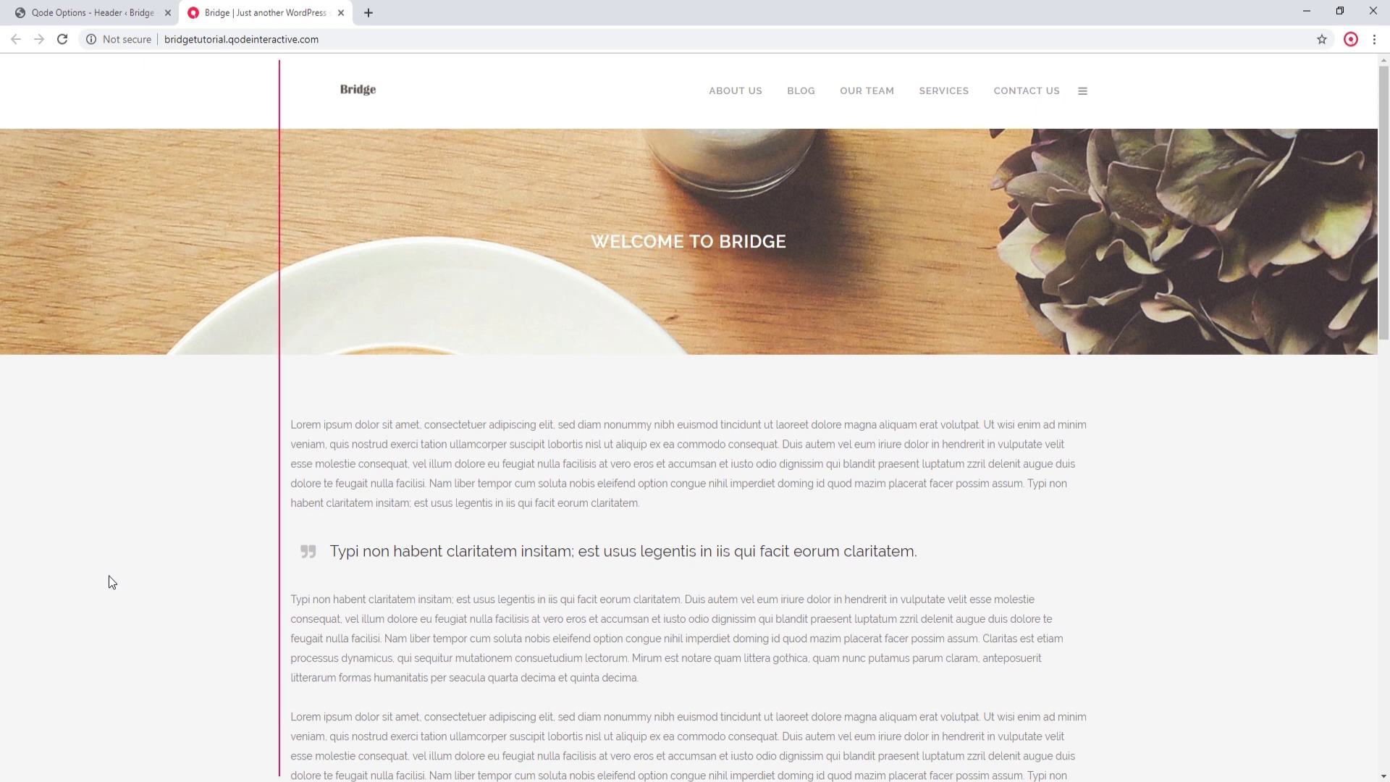
Step: Check the header logo on the site, then return to the Photoshop logo document
left_click(249, 70)
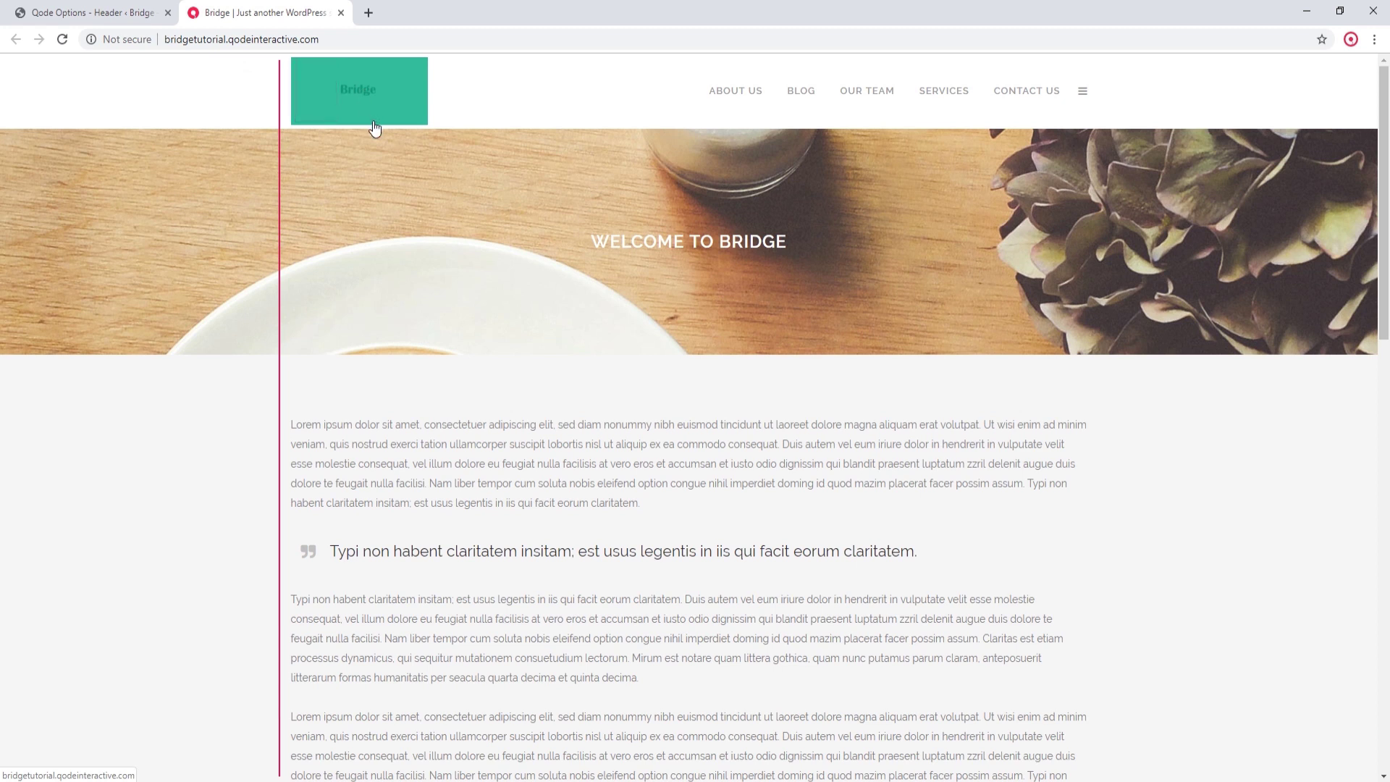
mouse_move(265, 781)
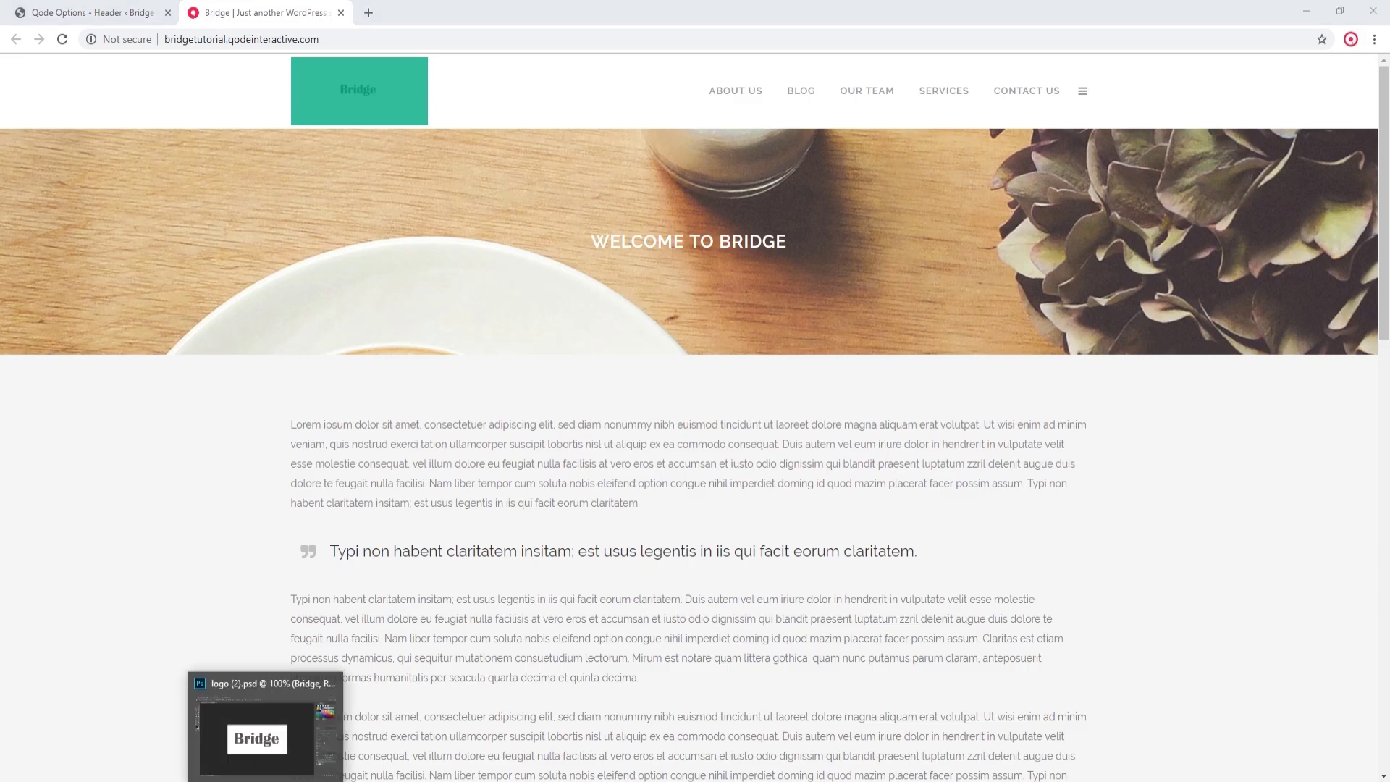
left_click(265, 738)
Step: Hide the white background, trim transparent pixels from left and right, then show it again
left_click(1194, 661)
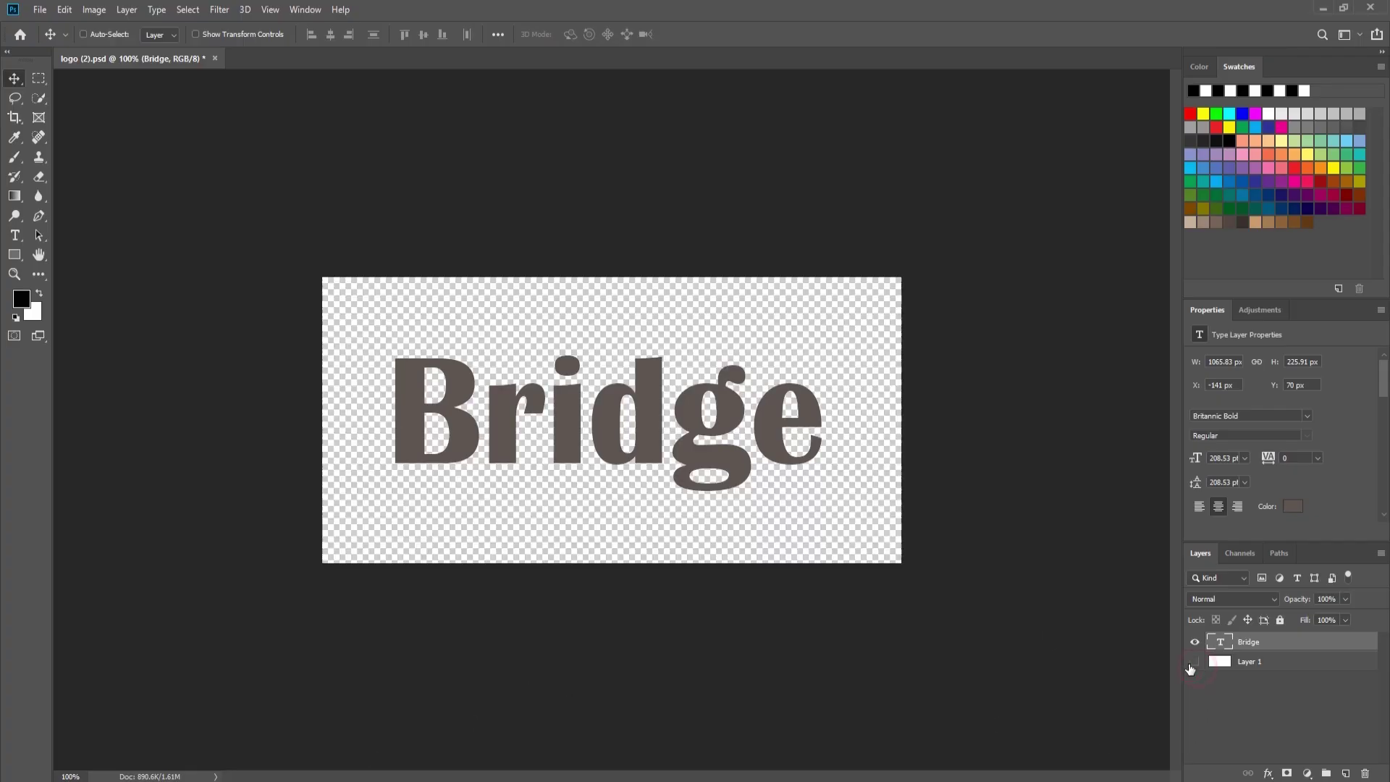
left_click(95, 10)
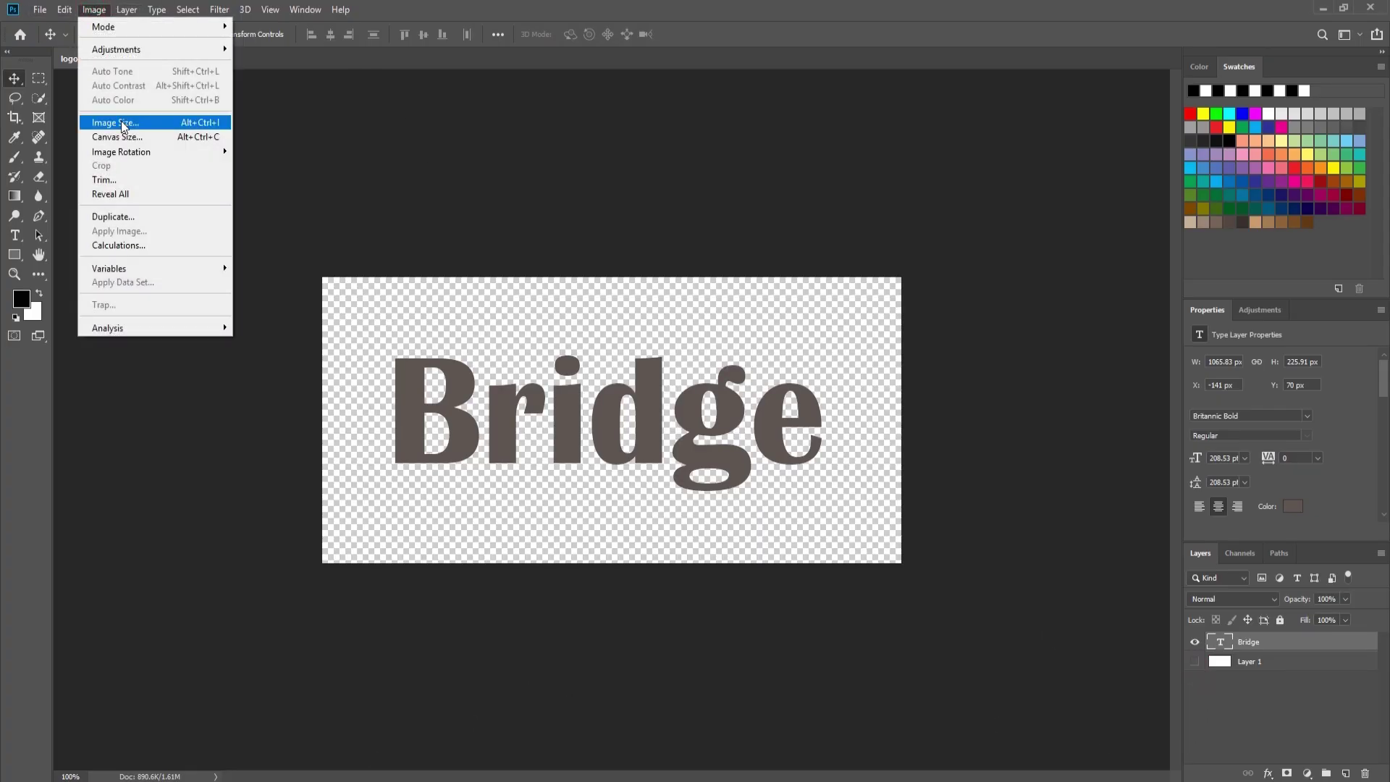
left_click(116, 180)
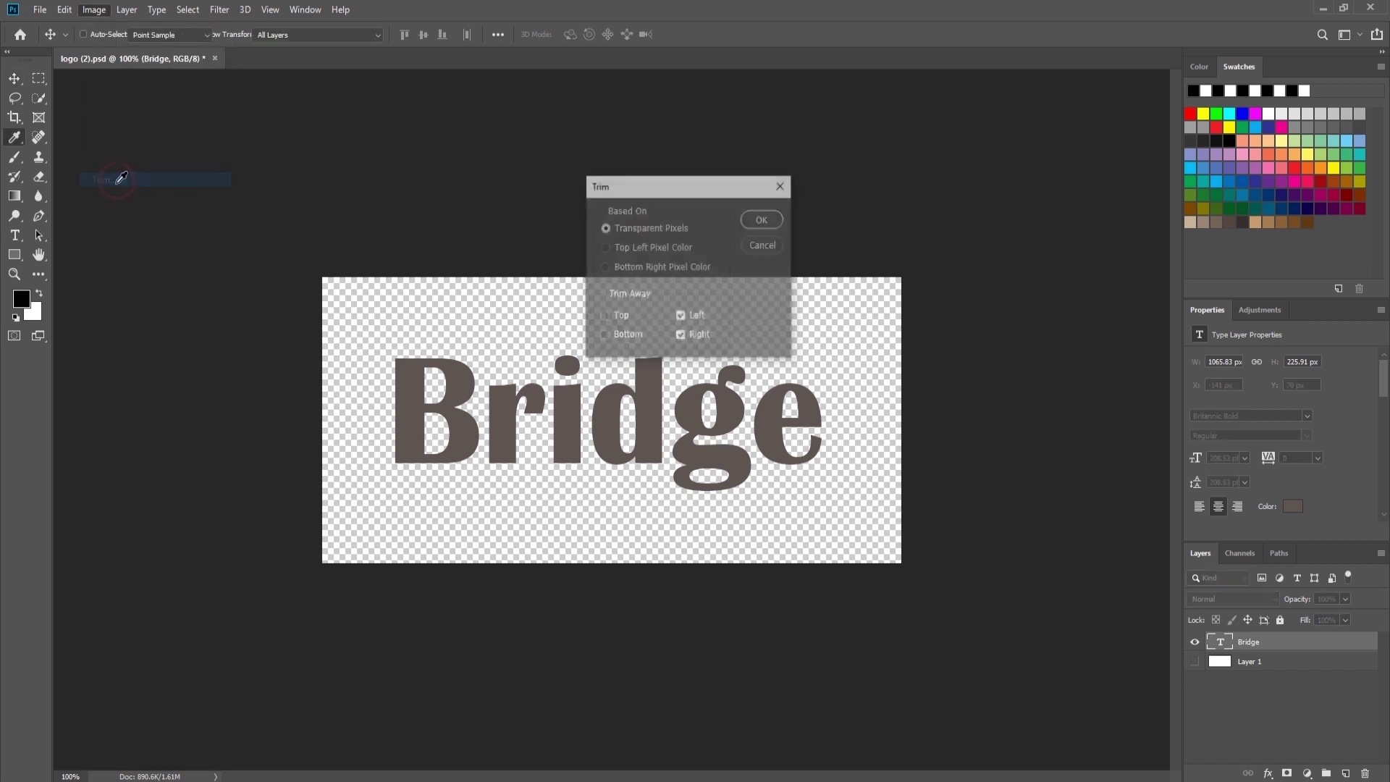
left_click(762, 220)
key("v")
left_click(1196, 667)
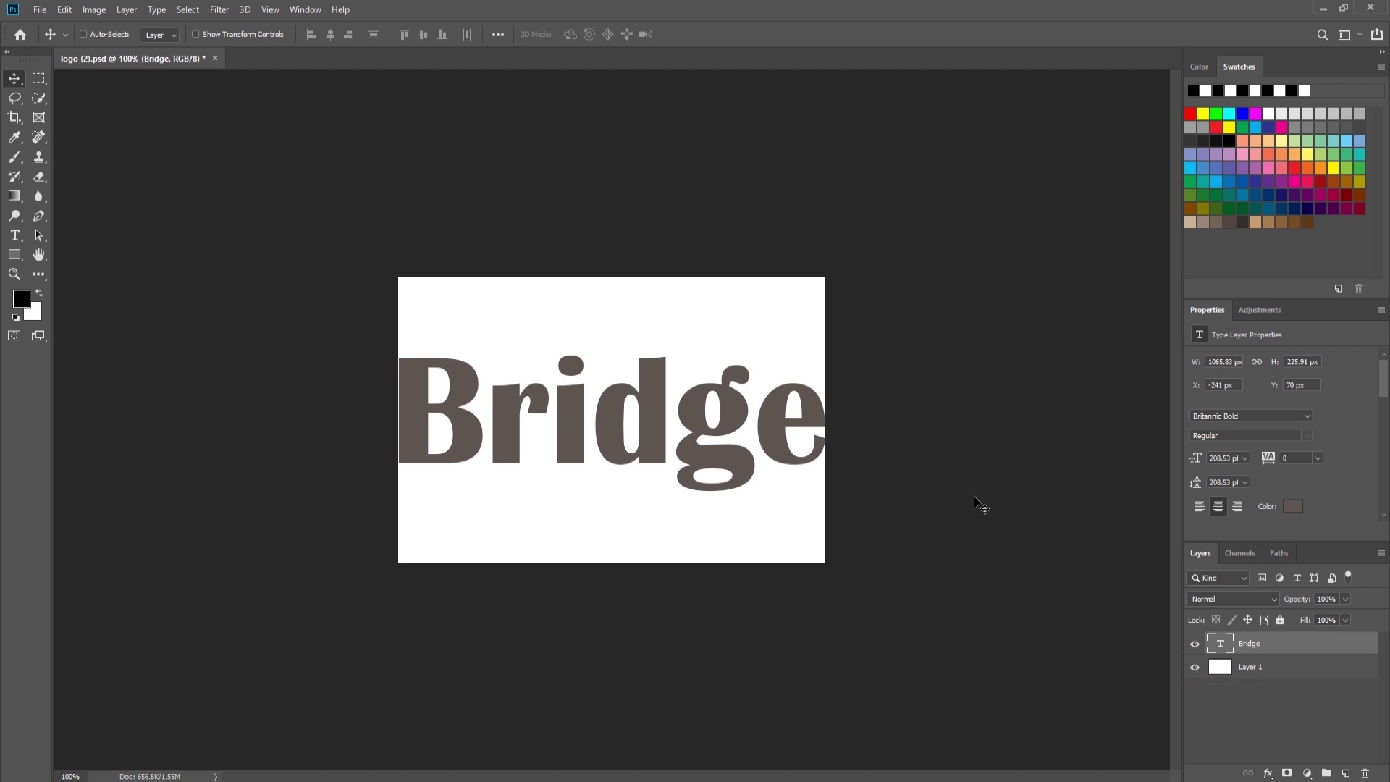
Step: Save the logo as a PNG named logo on the Desktop and return to the browser
left_click(41, 15)
left_click(42, 177)
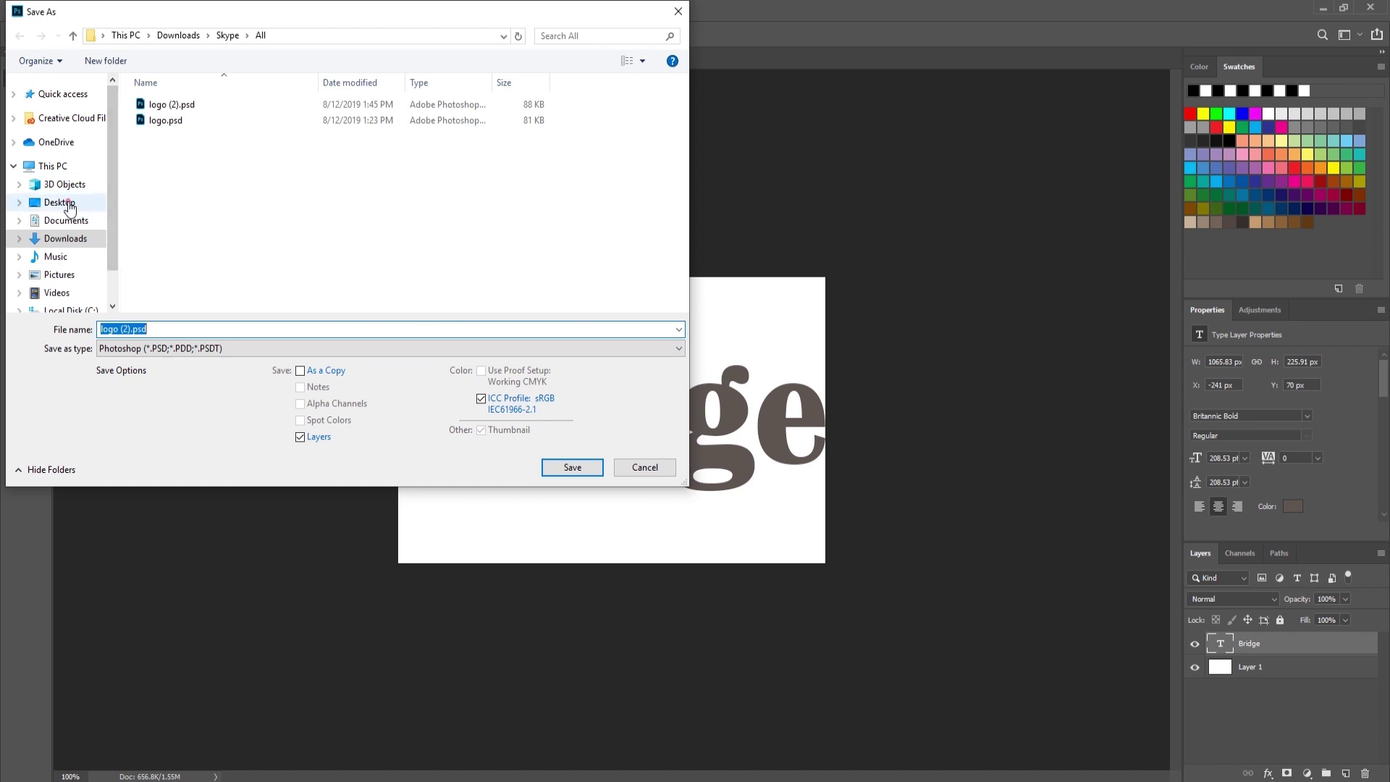
left_click(59, 202)
left_click(141, 349)
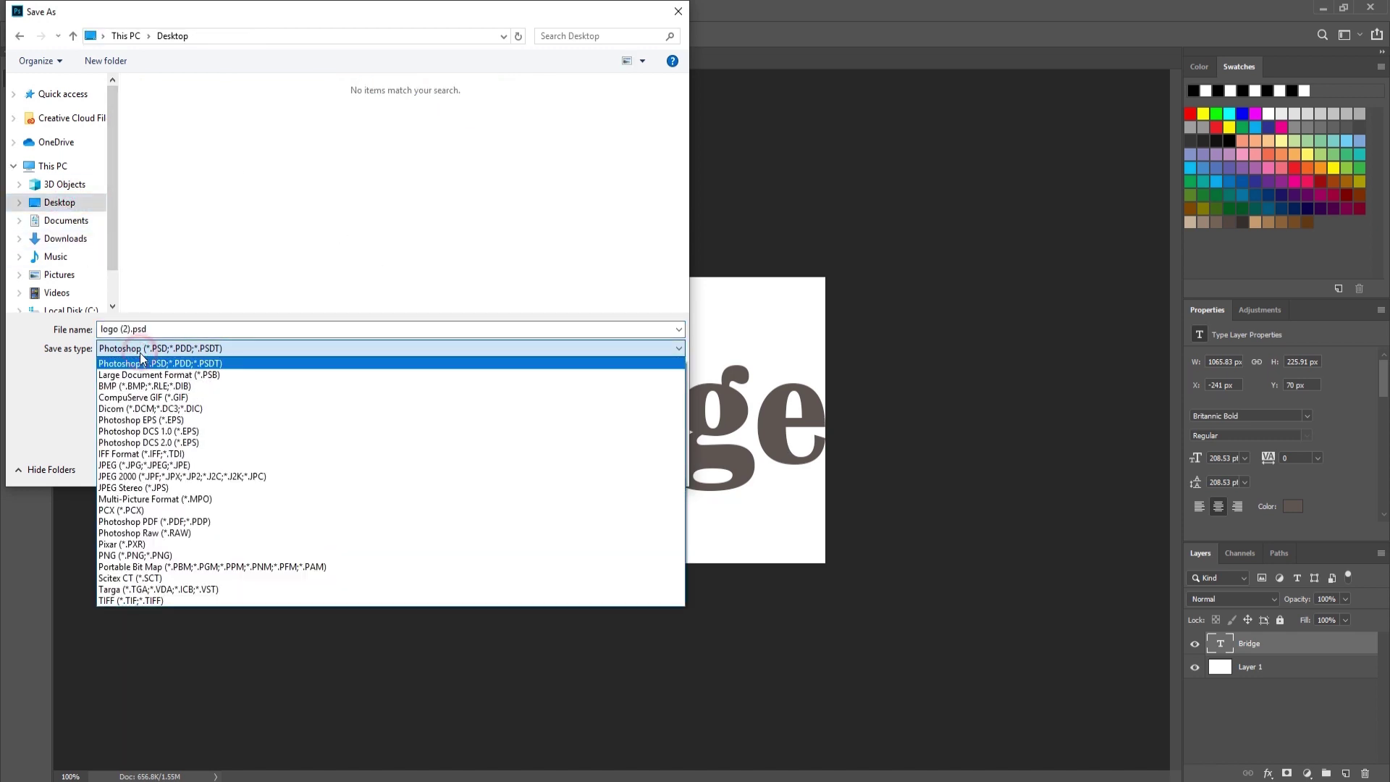
left_click(132, 555)
type("logo")
key("Return")
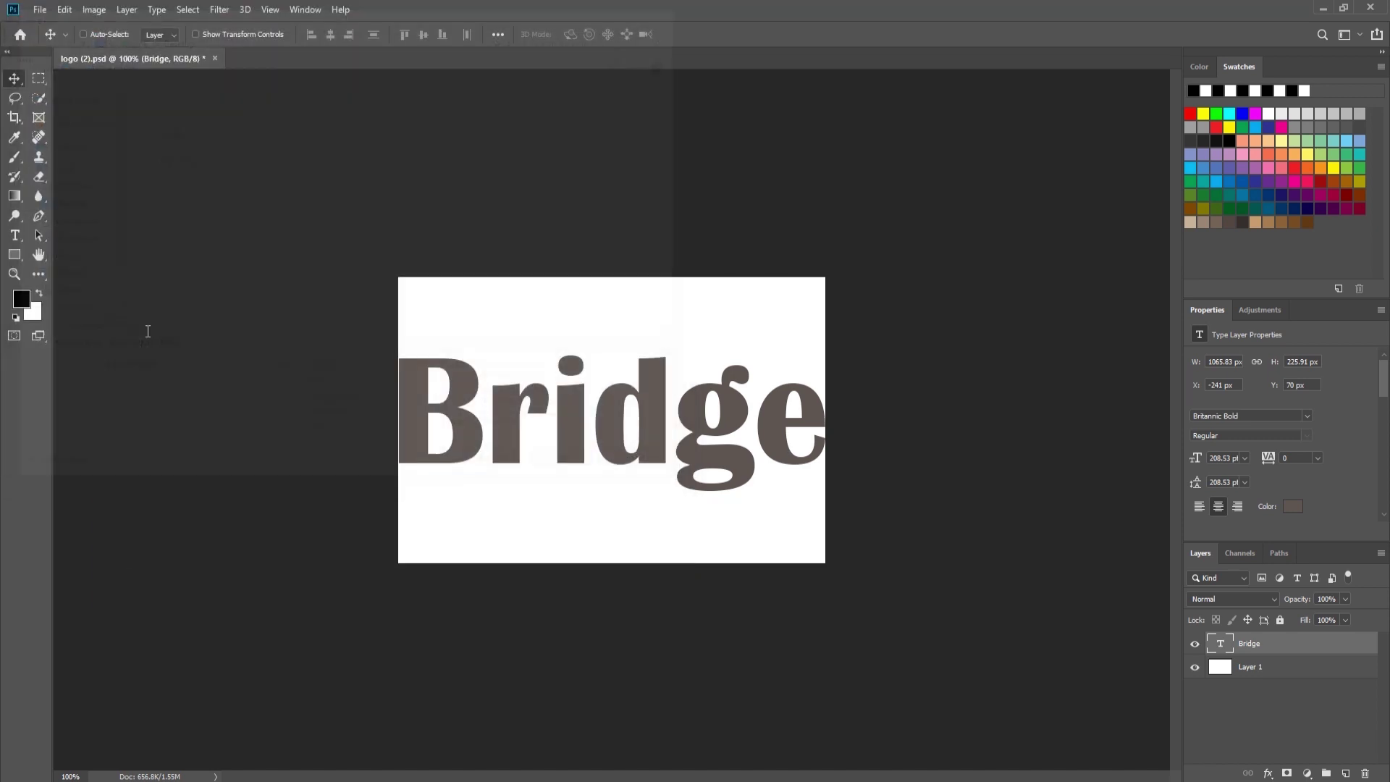
left_click(775, 236)
left_click(147, 768)
Step: Upload logo2.png as the Qode Options normal logo, save, and switch to the site tab
left_click(123, 6)
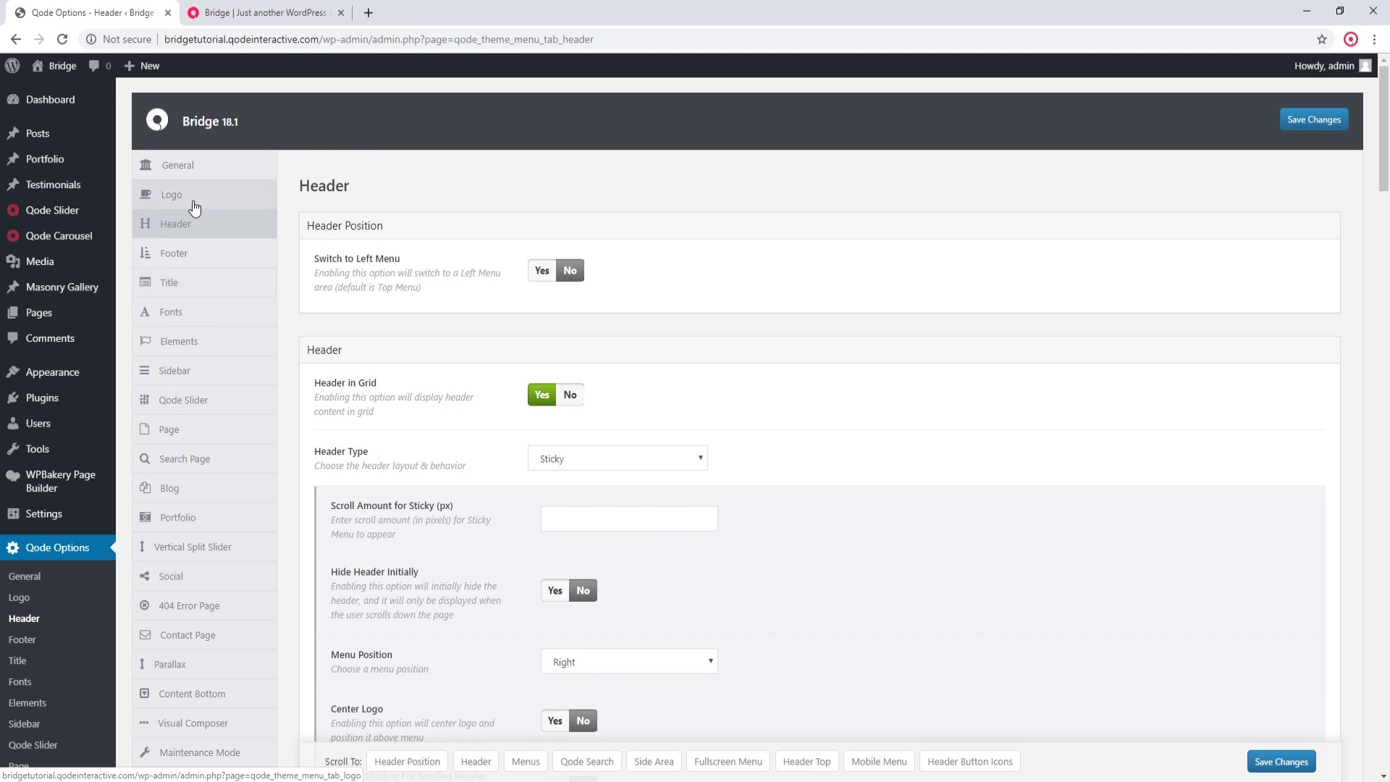
left_click(203, 205)
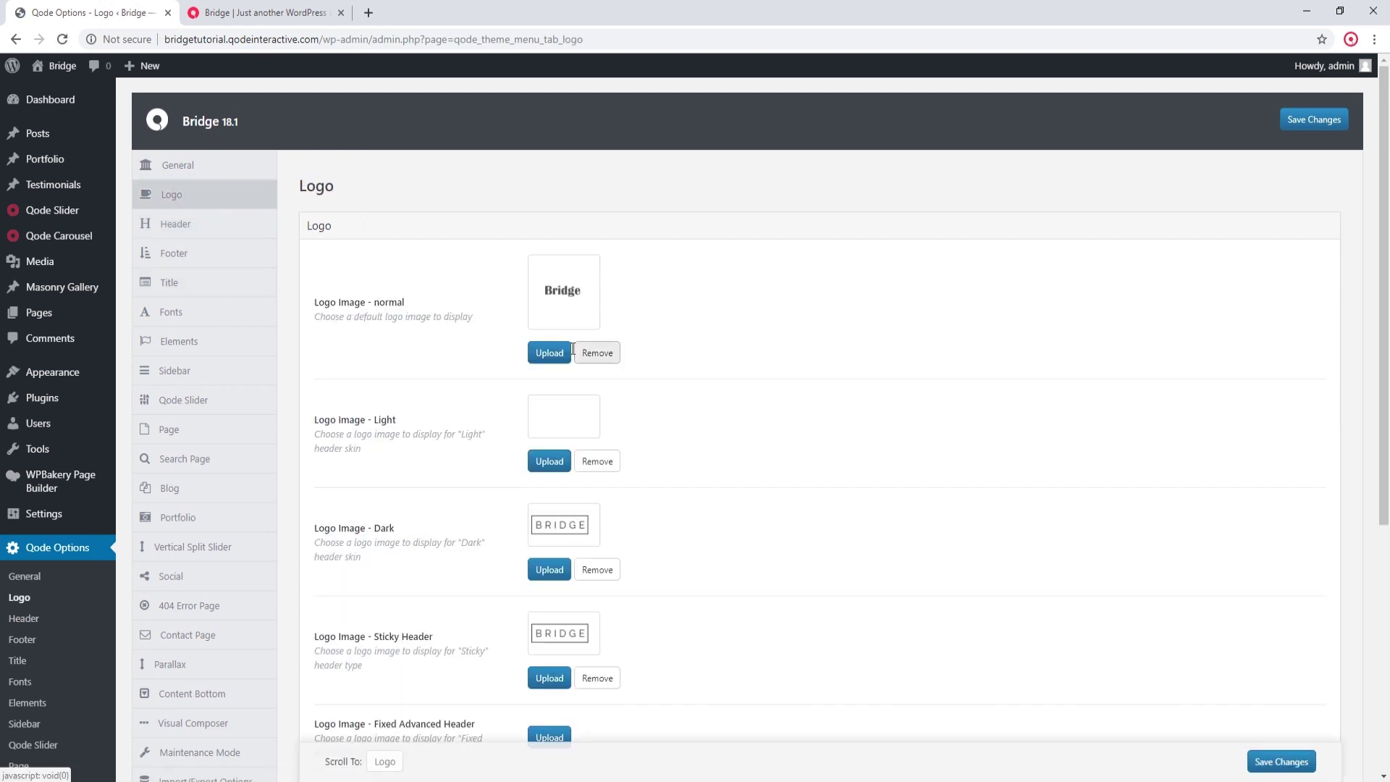
left_click(549, 358)
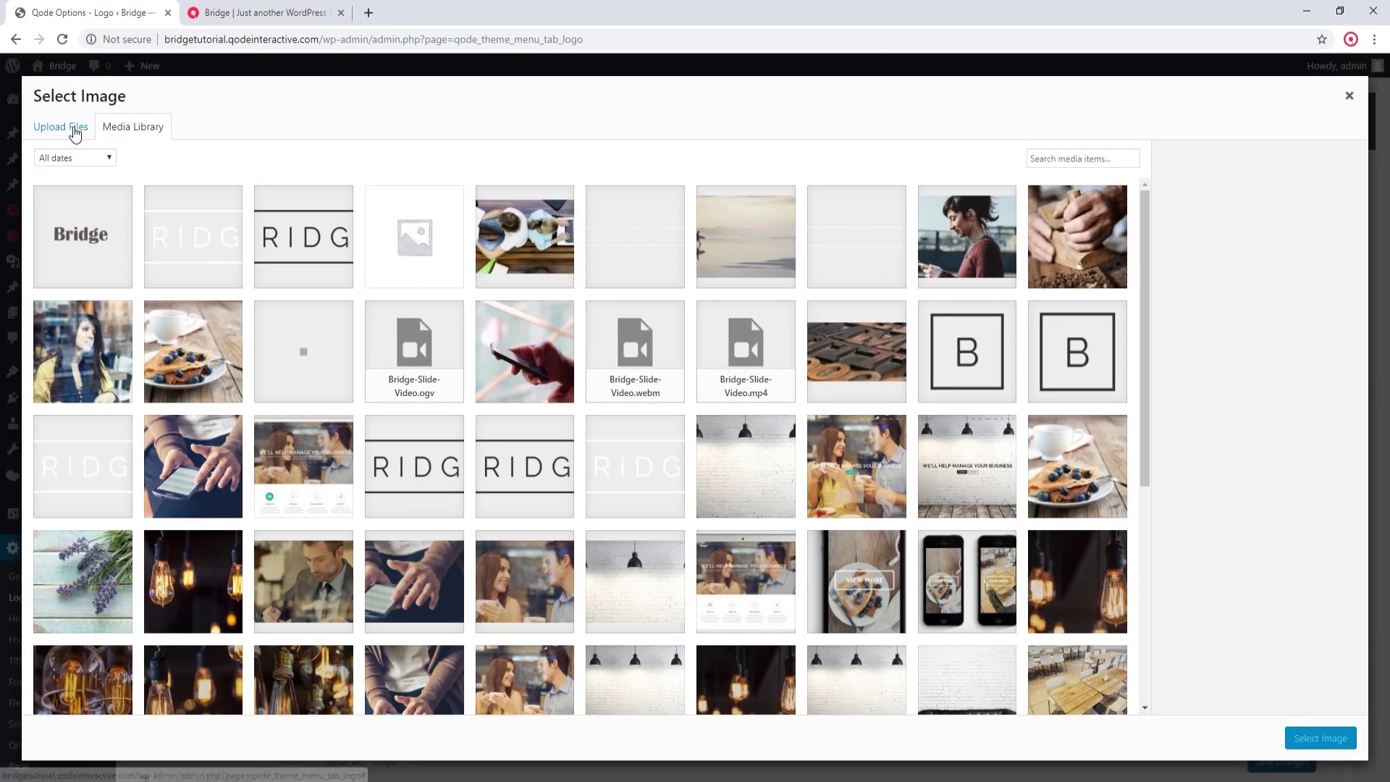
left_click(68, 128)
left_click(695, 397)
double_click(264, 102)
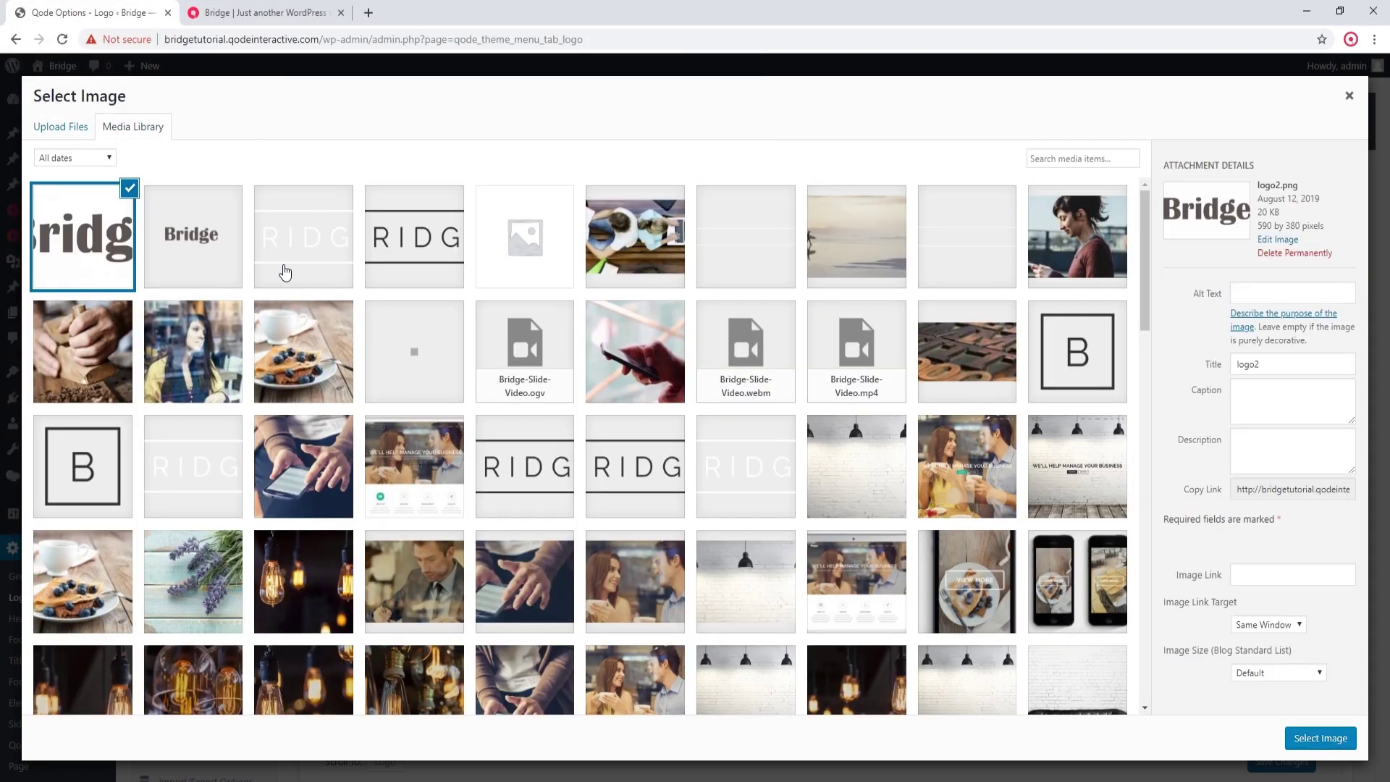
left_click(1319, 738)
left_click(1280, 762)
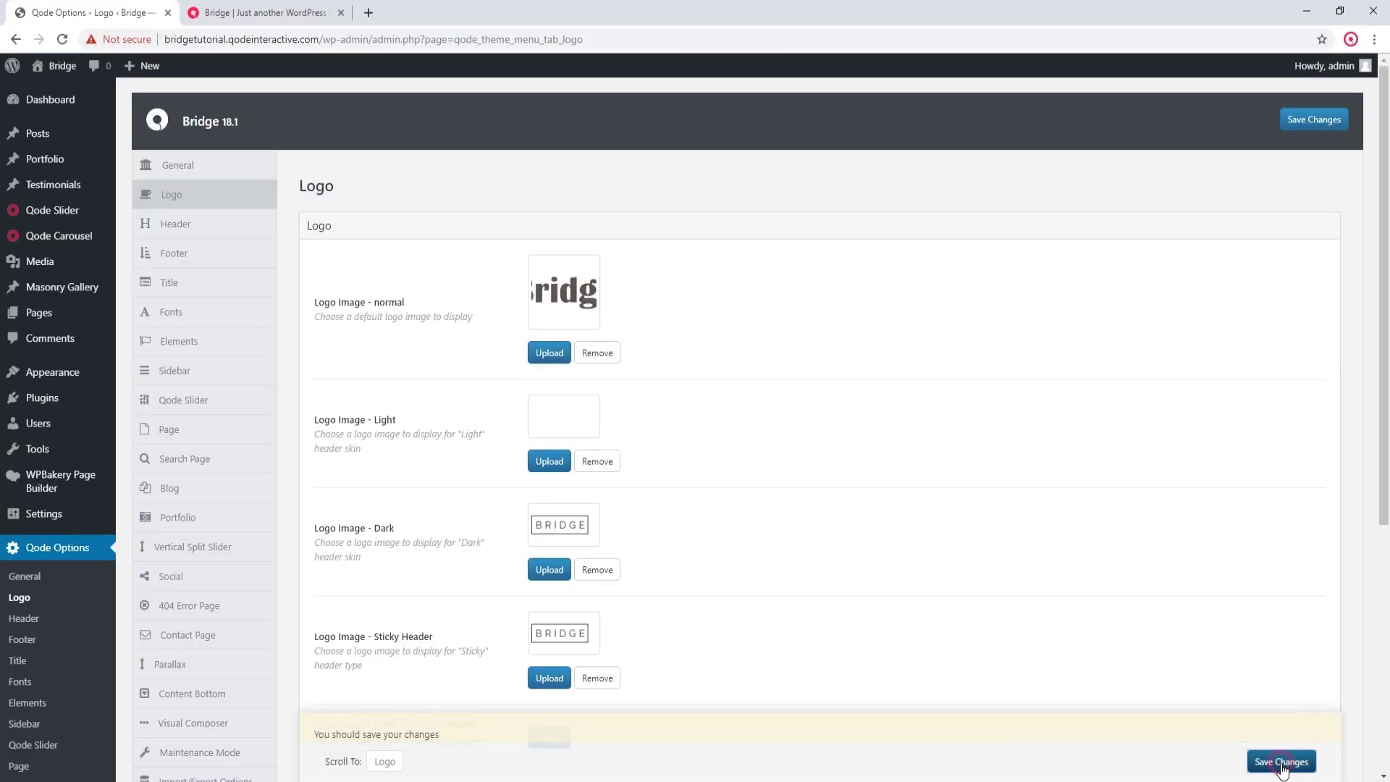
left_click(279, 12)
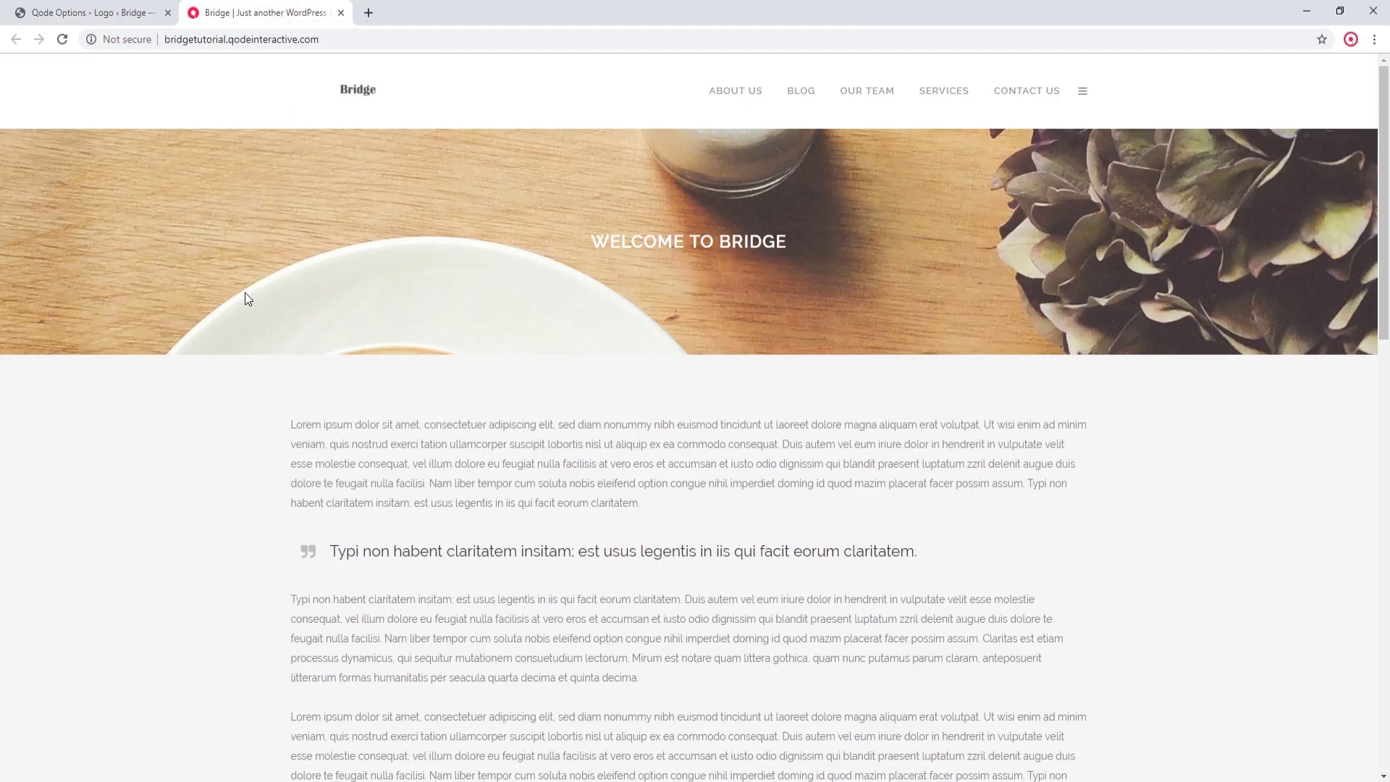
Step: Refresh the homepage with F5 so the new larger logo loads
key("F5")
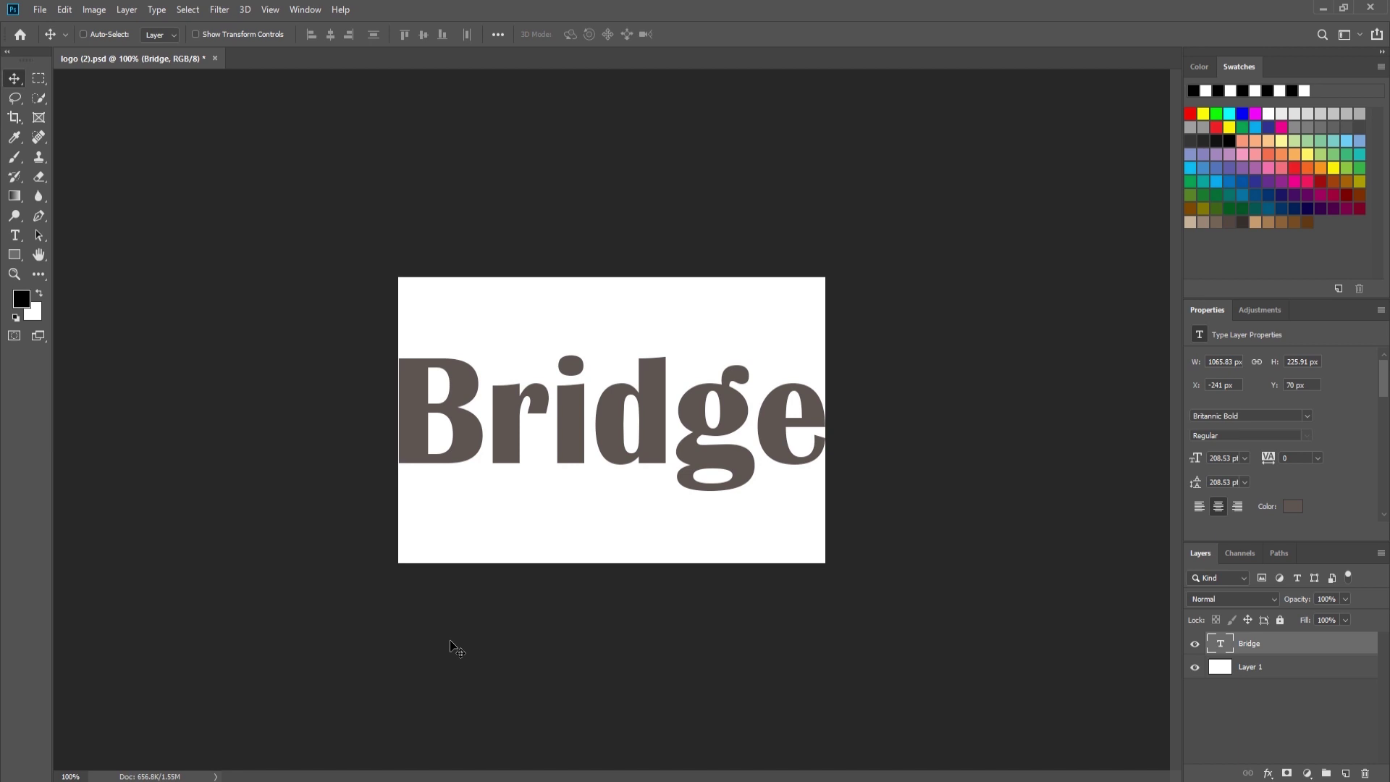
Step: Bring the browser forward to view the large dark Bridge logo in the site header
left_click(168, 775)
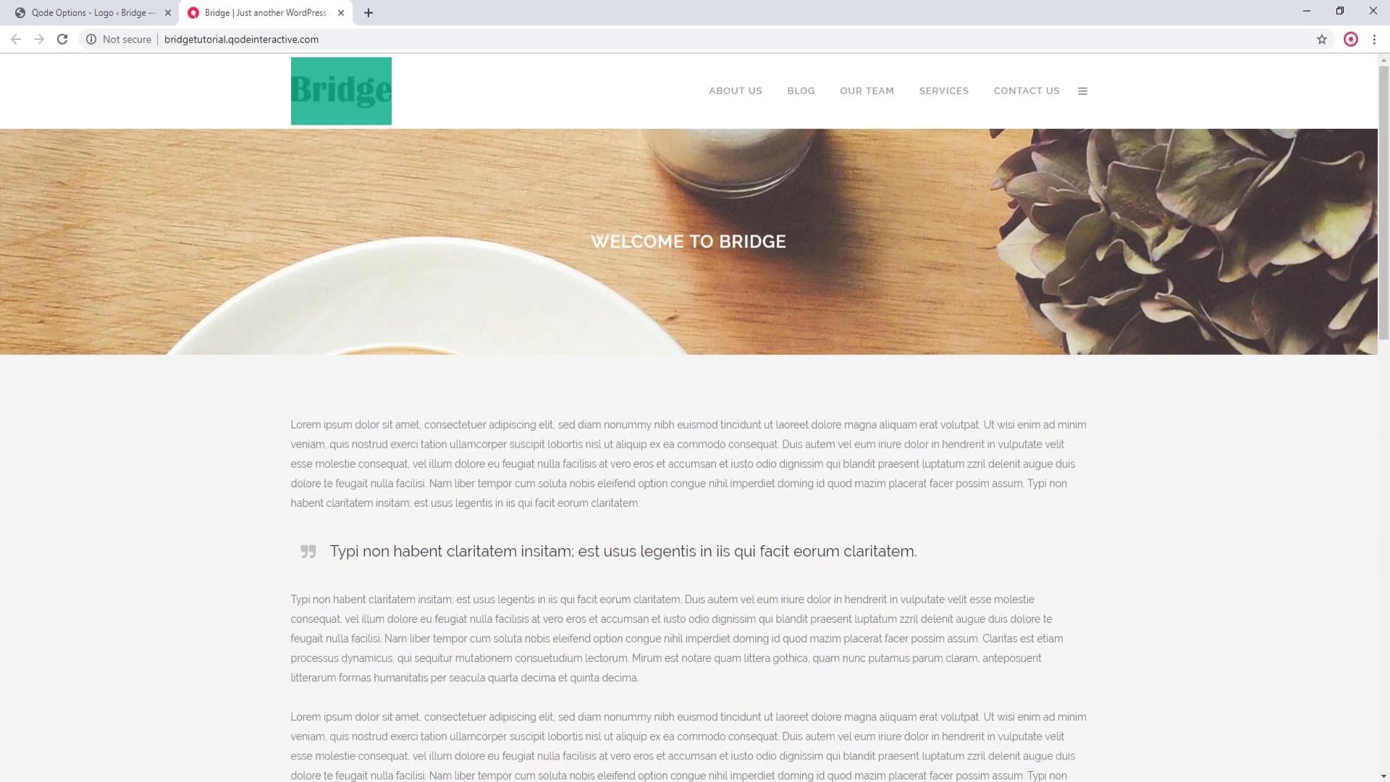
key("alt+Tab")
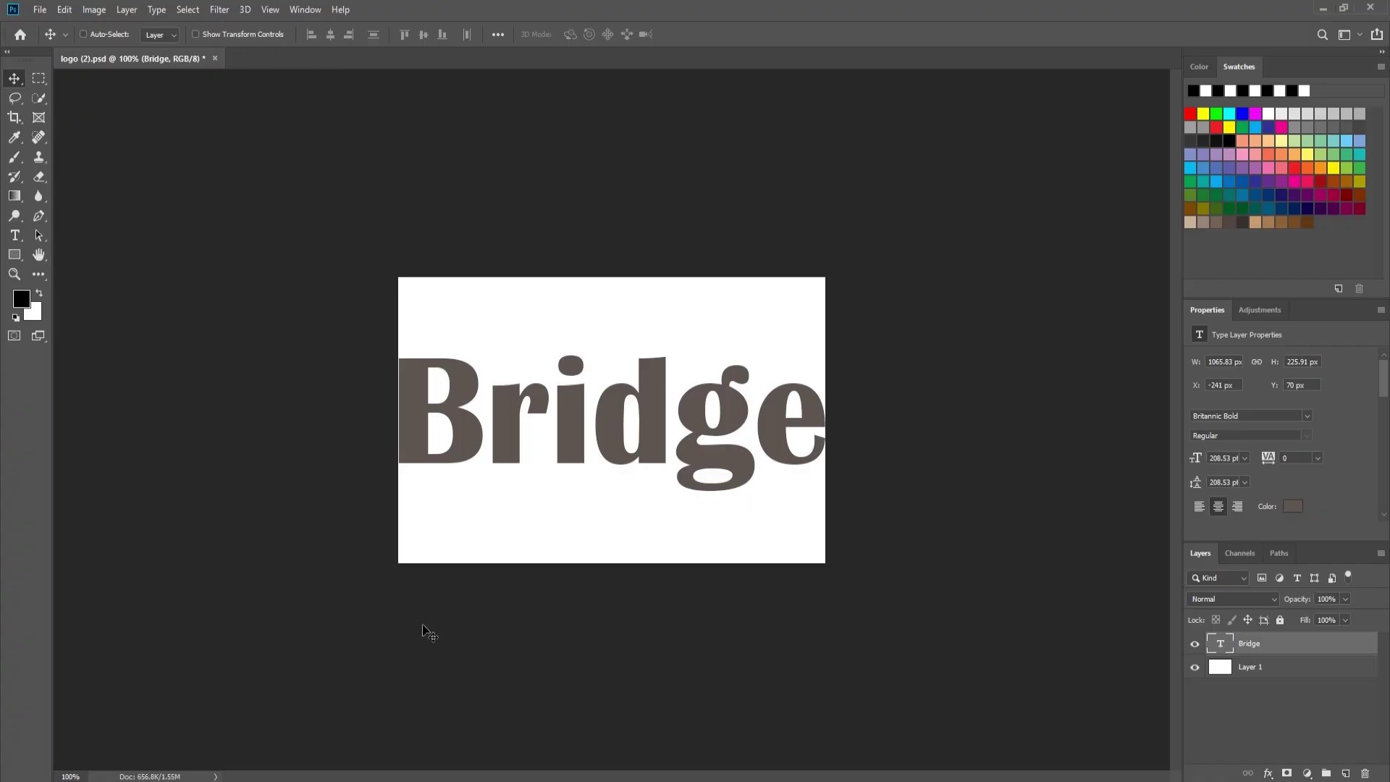
left_click(94, 9)
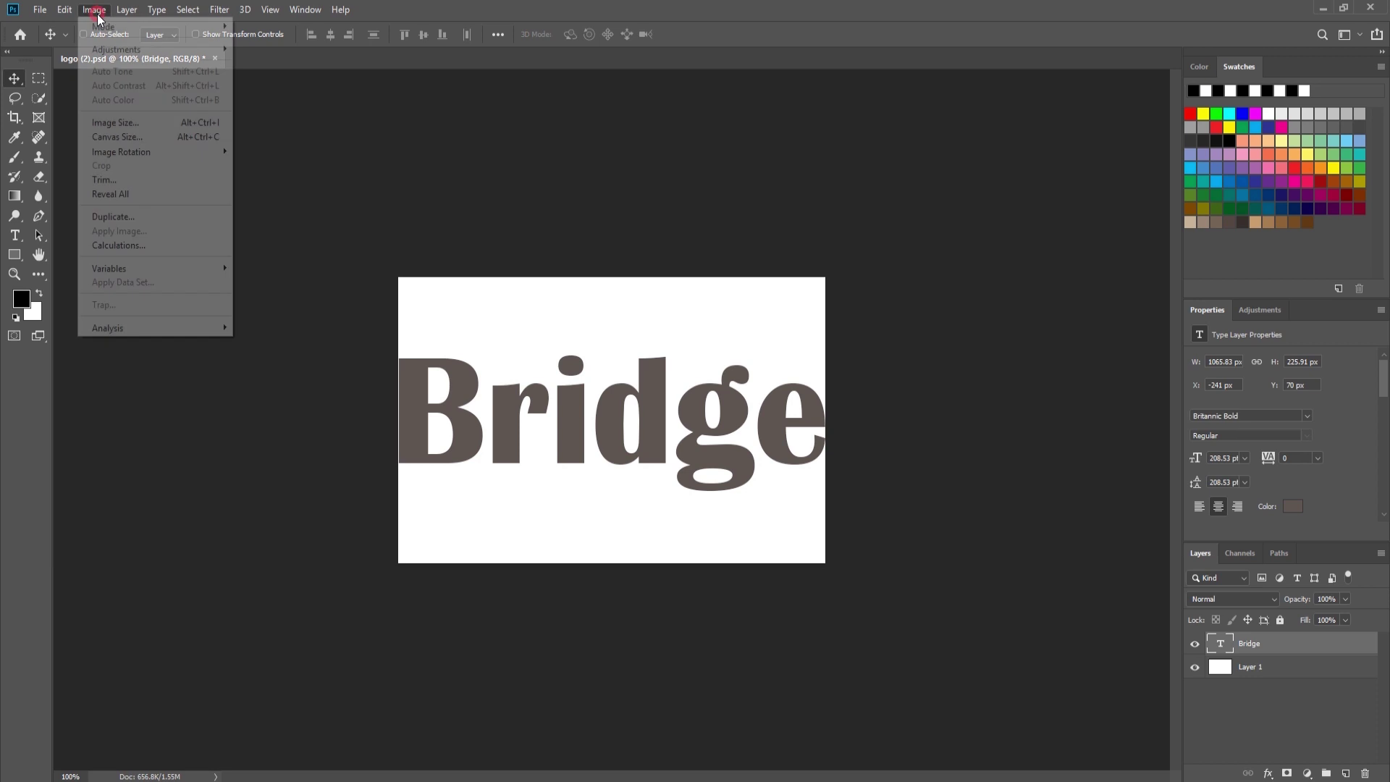
left_click(112, 137)
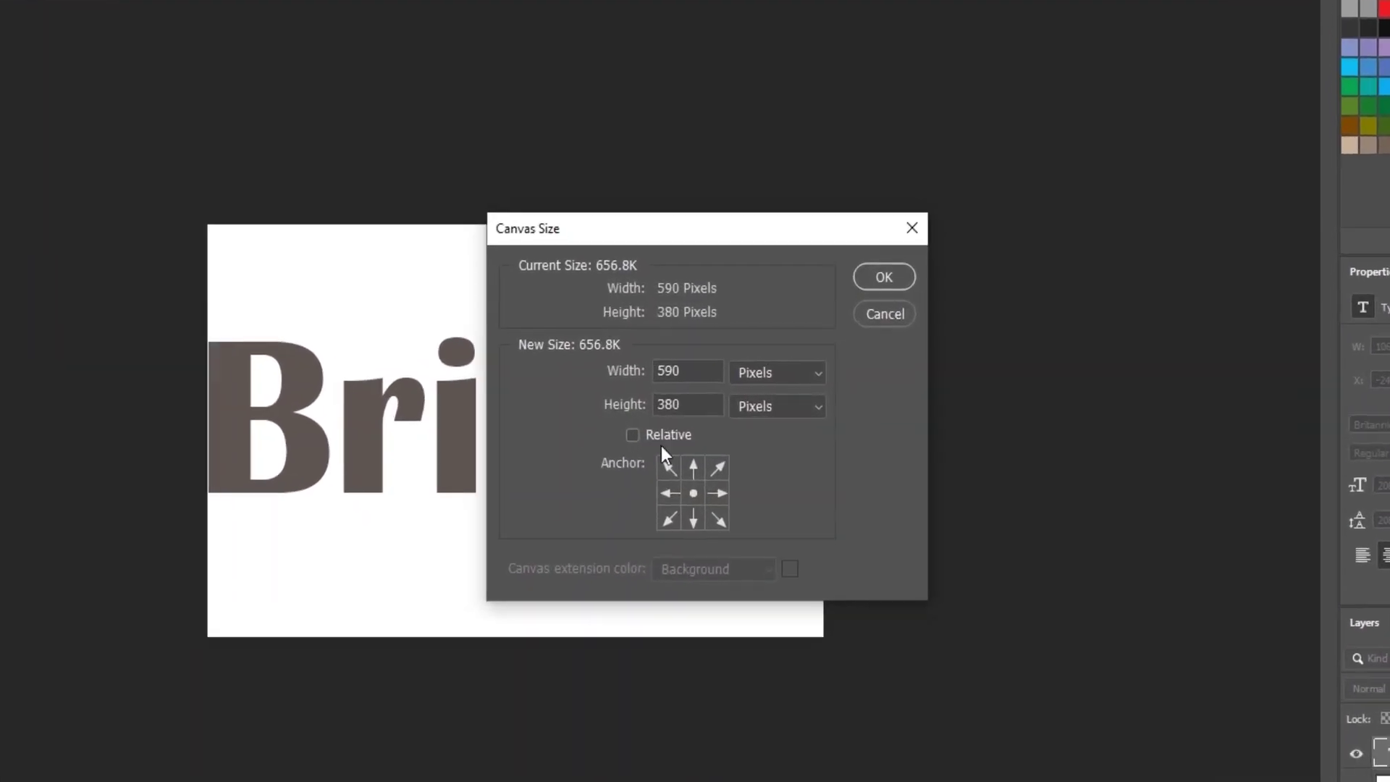
left_click(621, 410)
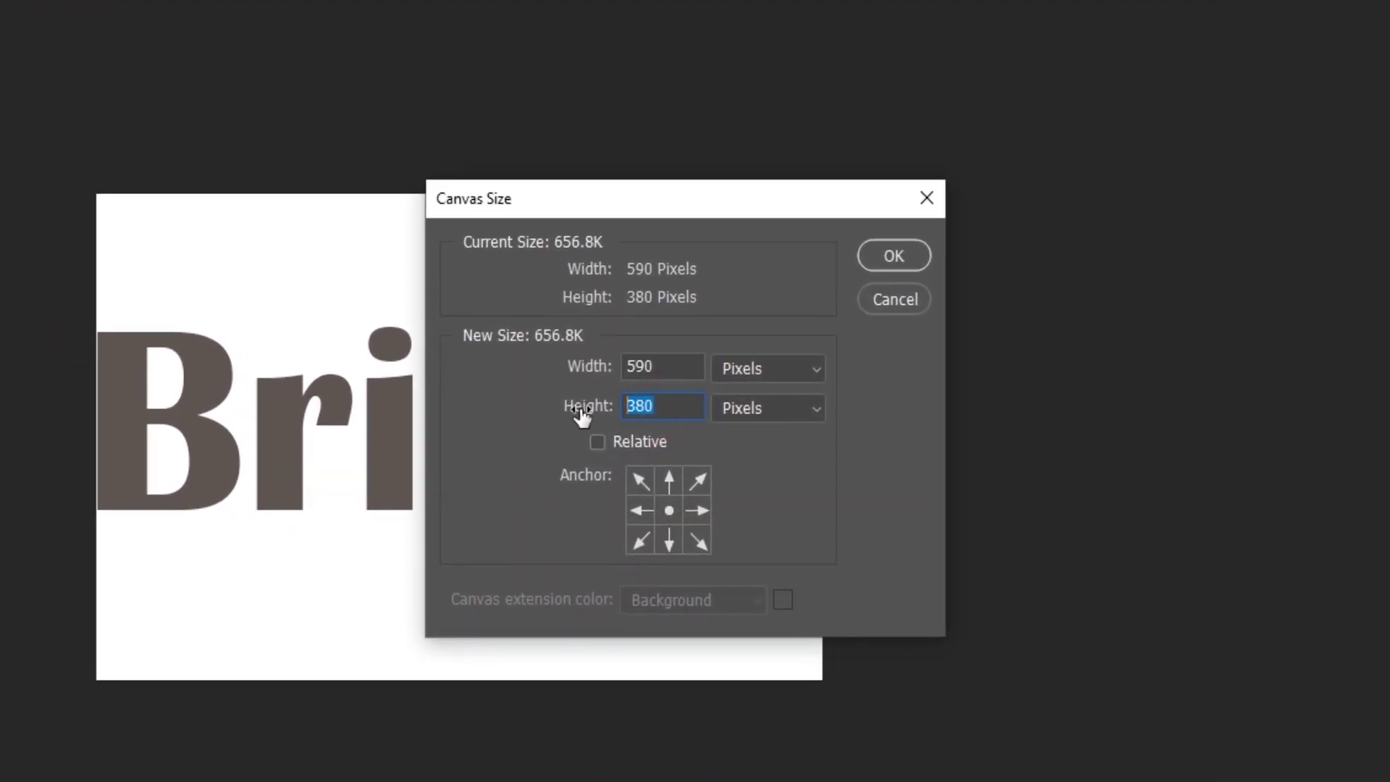
type("180")
key("Return")
left_click(489, 233)
key("ctrl+t")
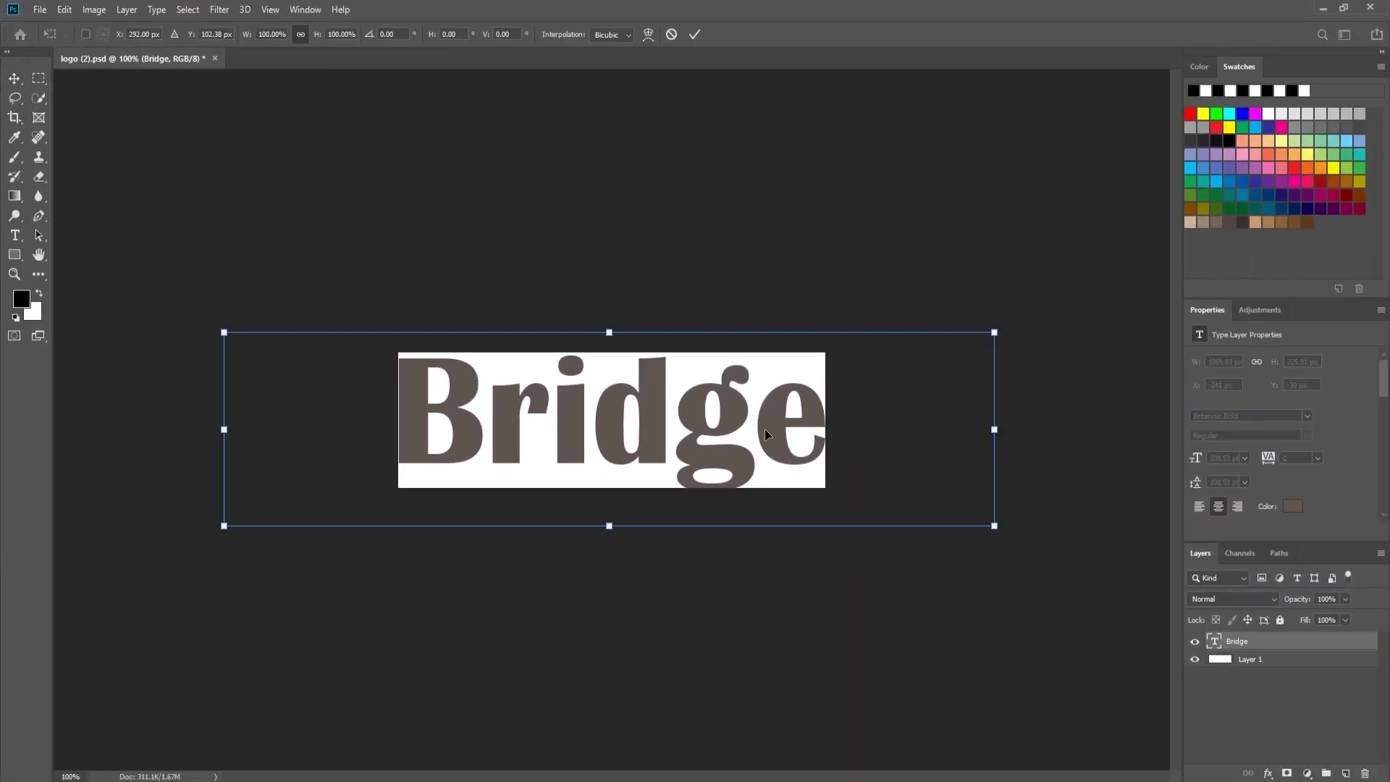
left_click_drag(994, 332, 923, 362)
key("Return")
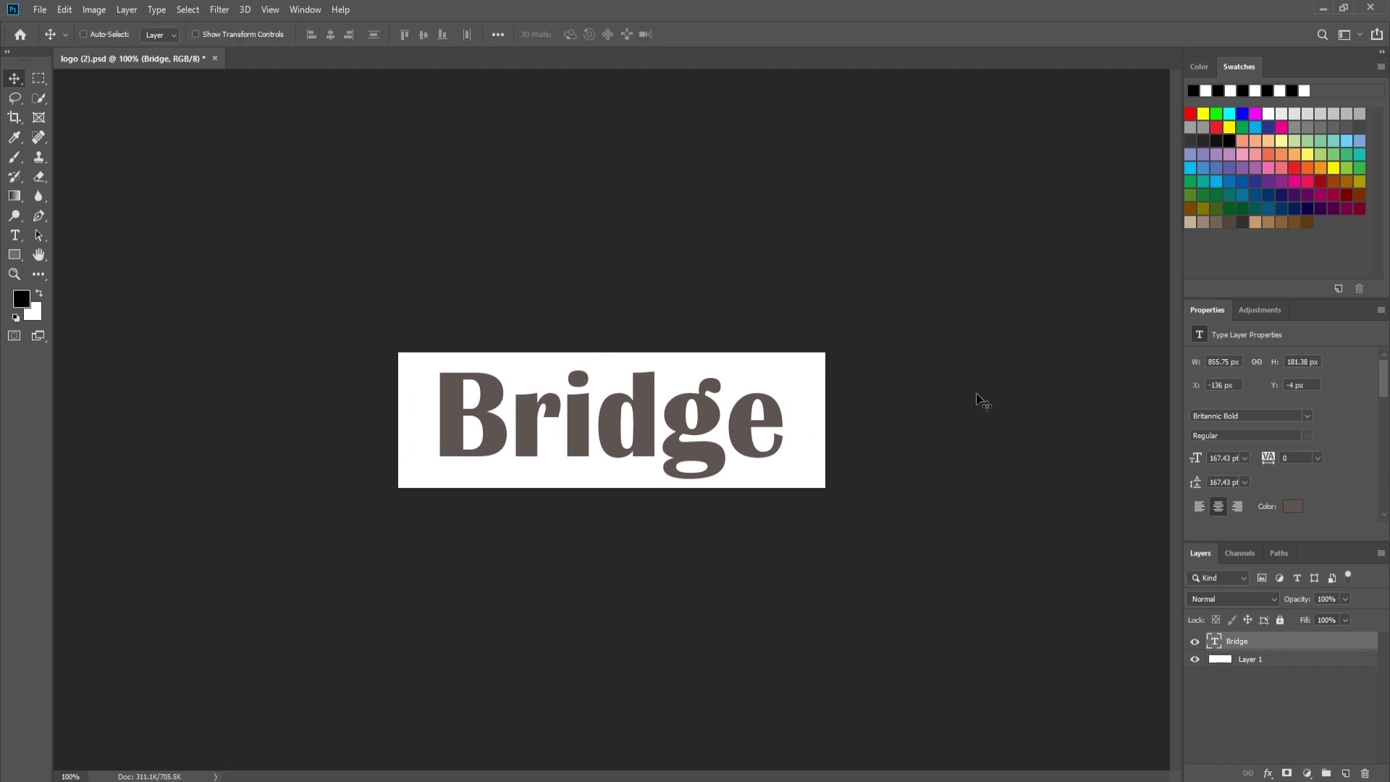
left_click(1195, 659)
left_click(94, 10)
left_click(109, 181)
left_click(761, 220)
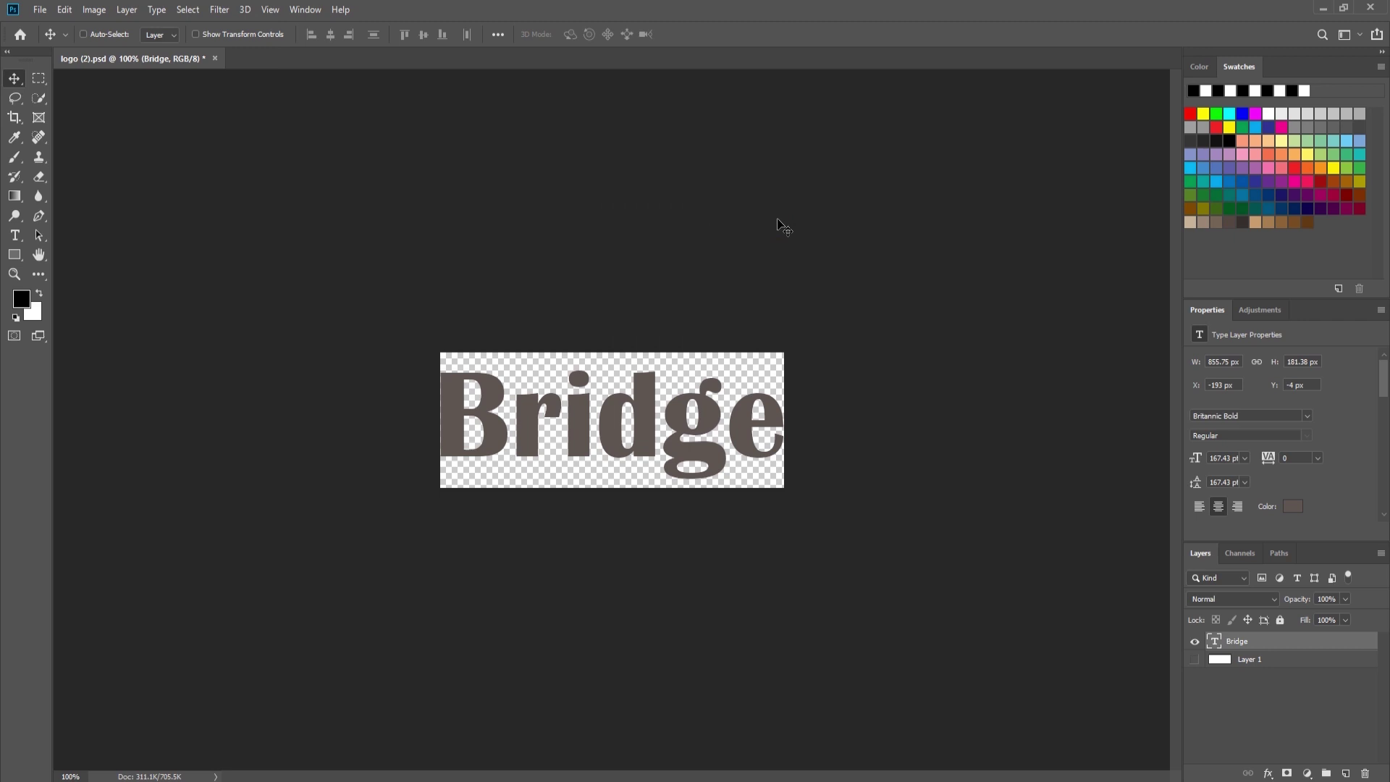
left_click(1195, 659)
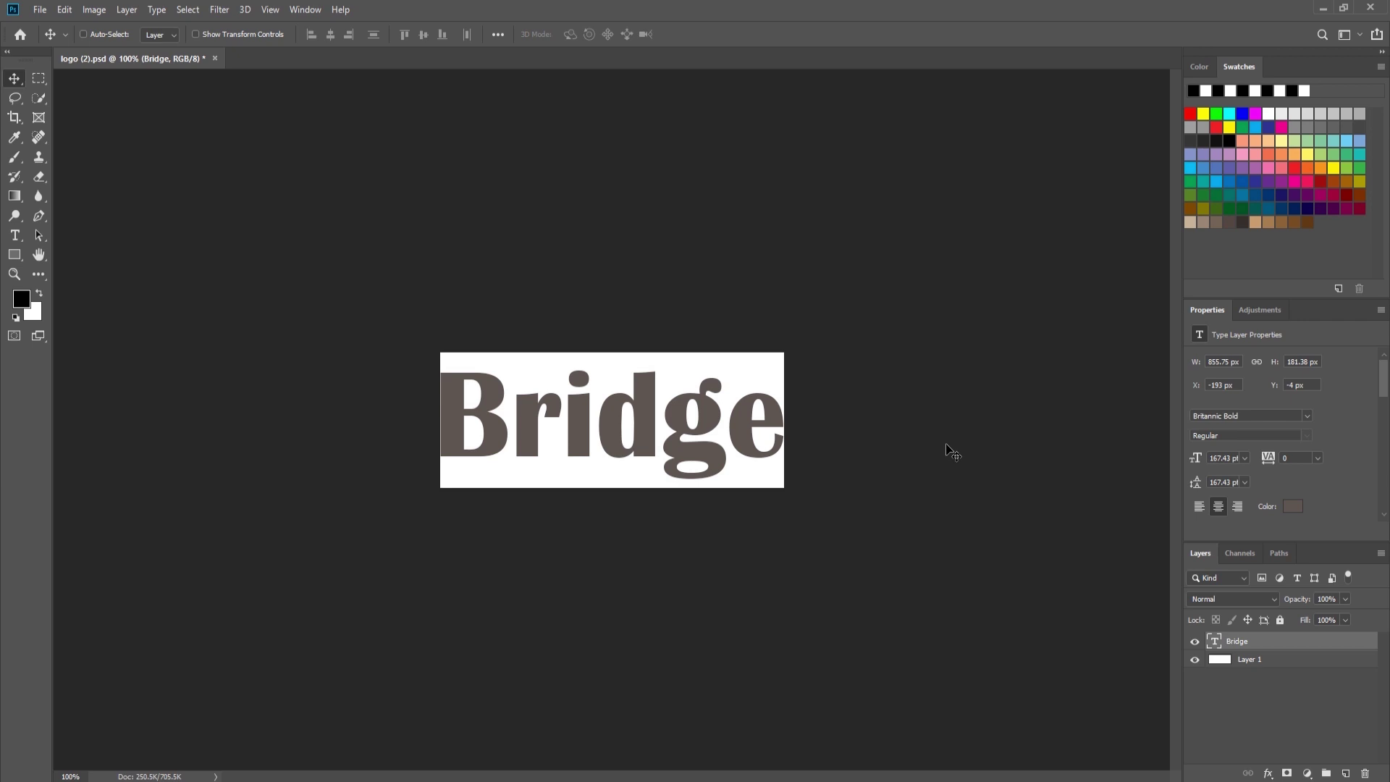
key("ctrl+shift+z")
key("ctrl+shift+z")
key("ctrl+shift+z")
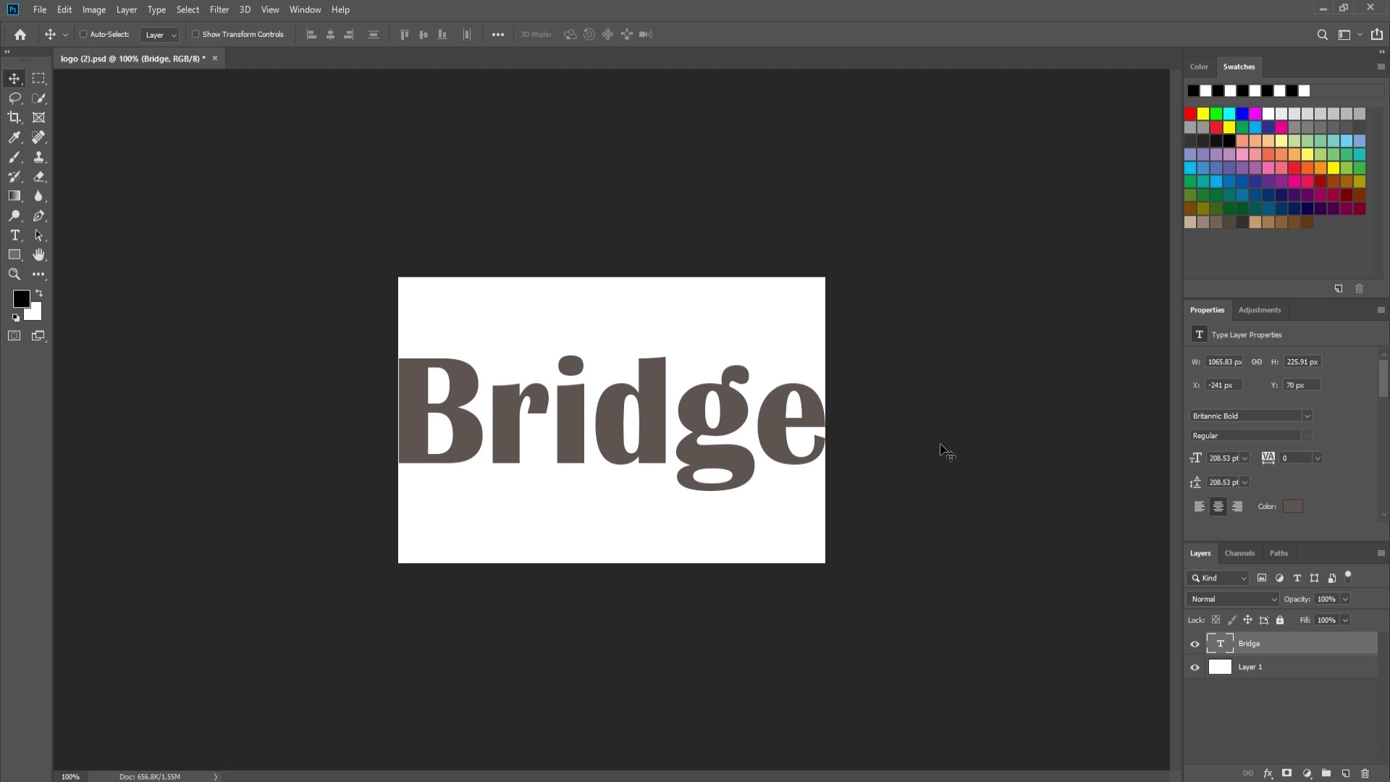
Step: Scroll the site's front page to check that the sticky header still shows the old boxed BRIDGE logo
key("alt+Tab")
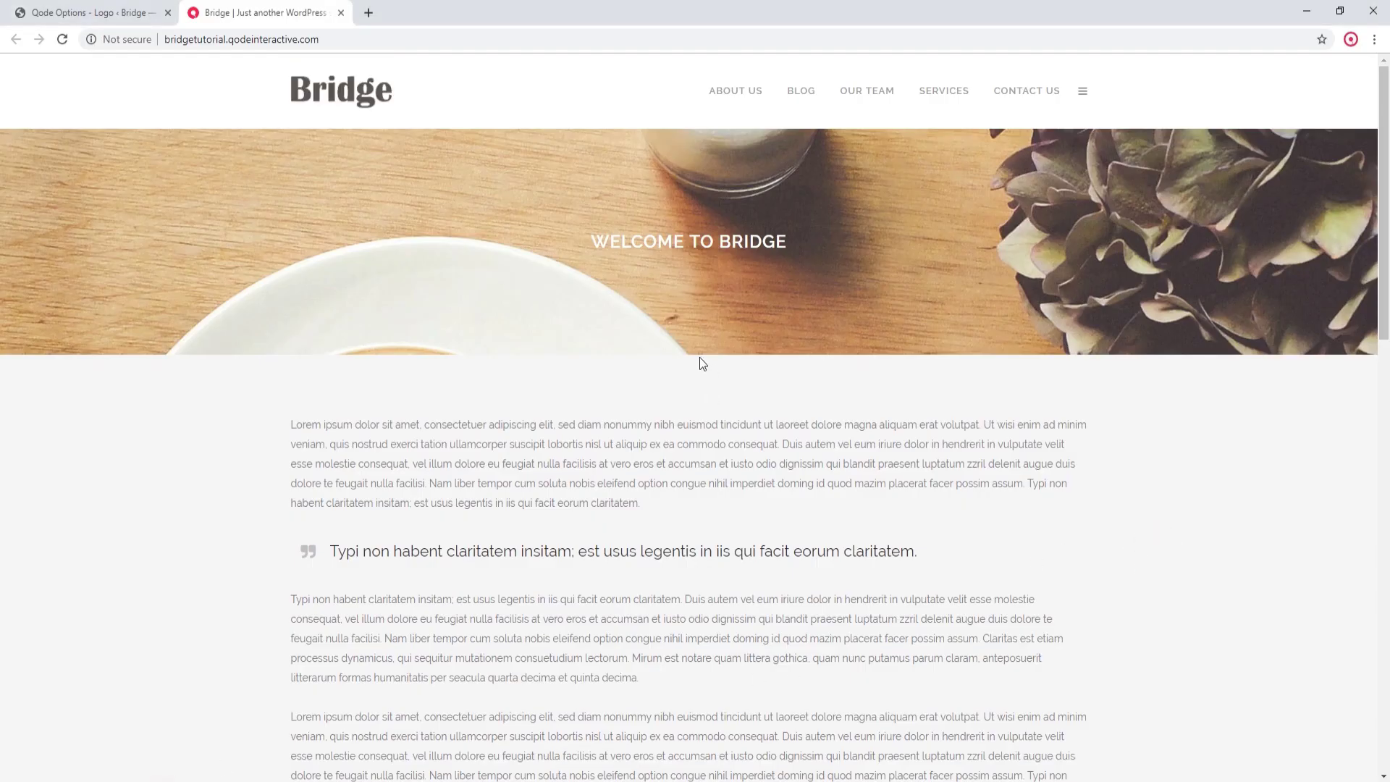
scroll(729, 342, "down", 7)
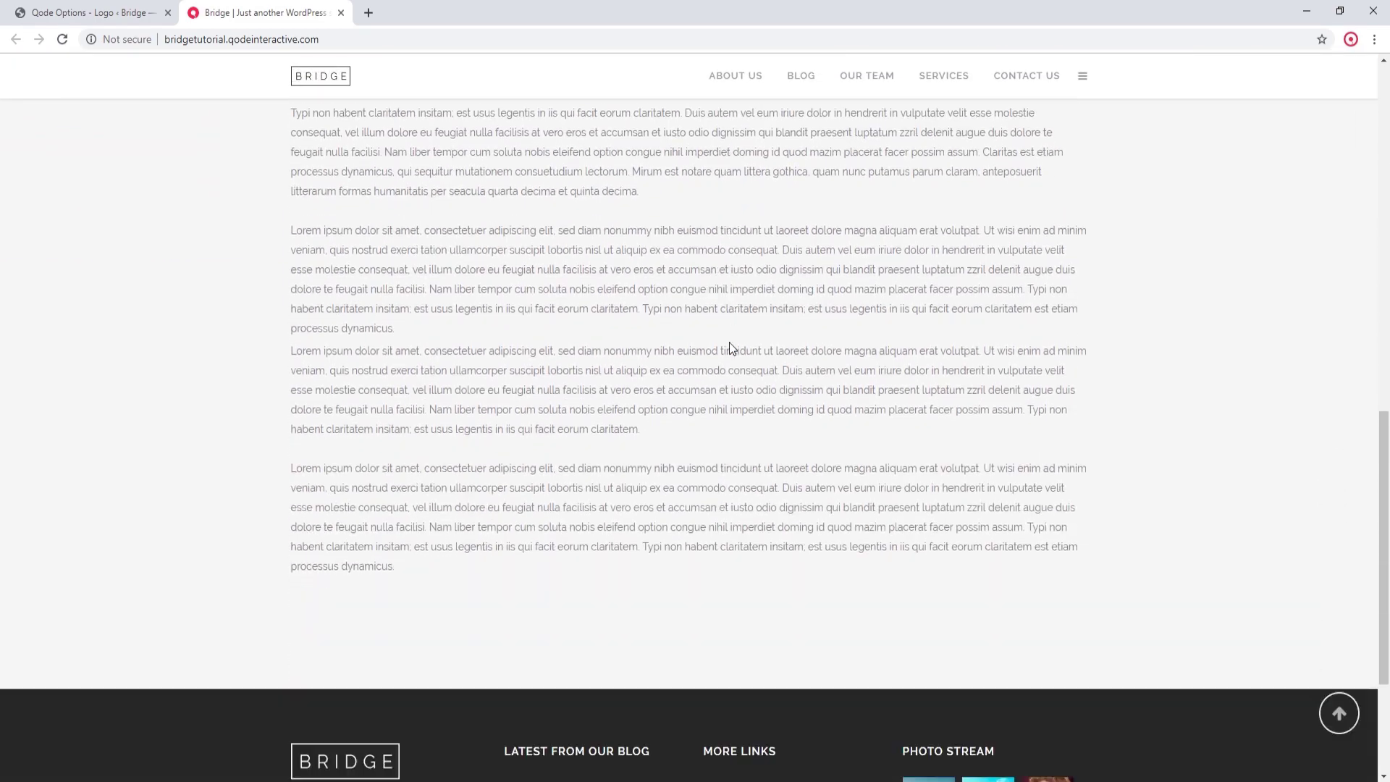
scroll(729, 342, "down", 2)
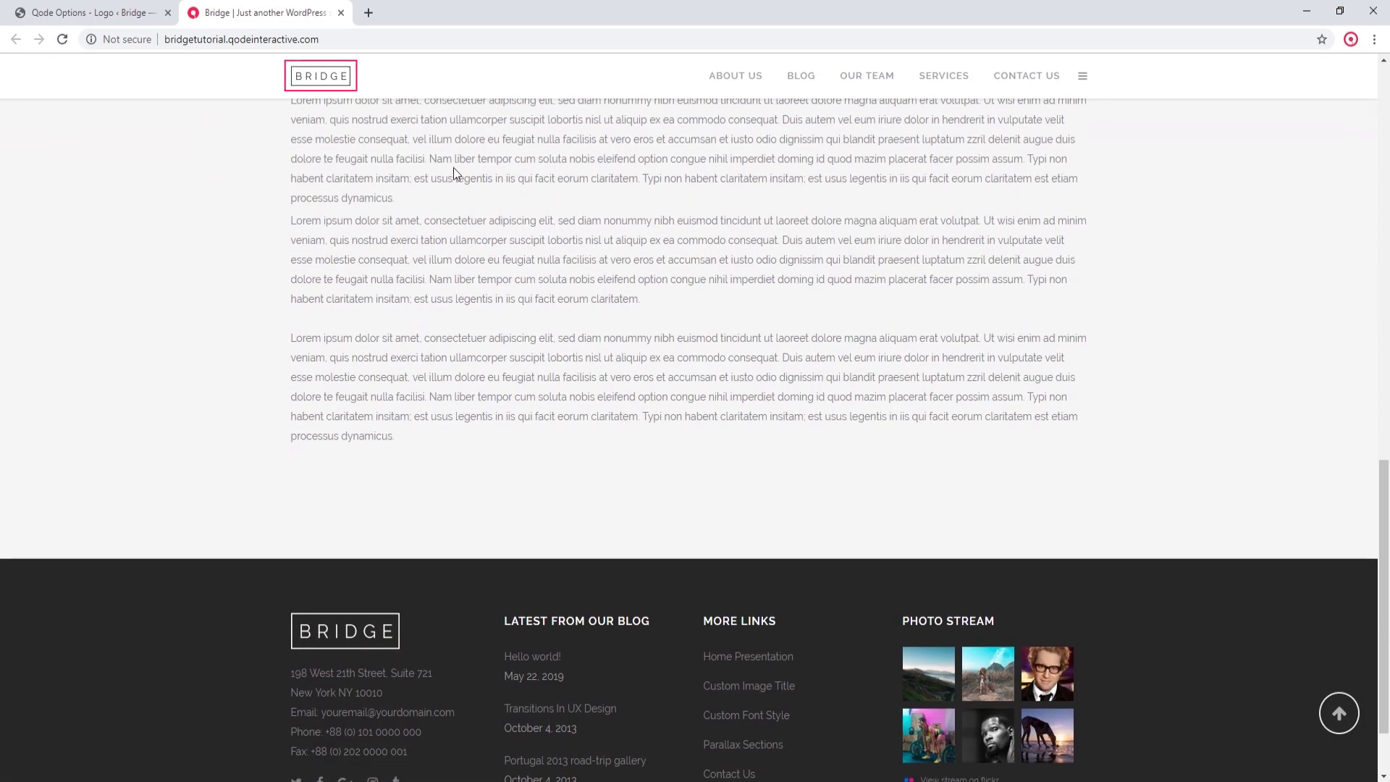
scroll(484, 267, "up", 10)
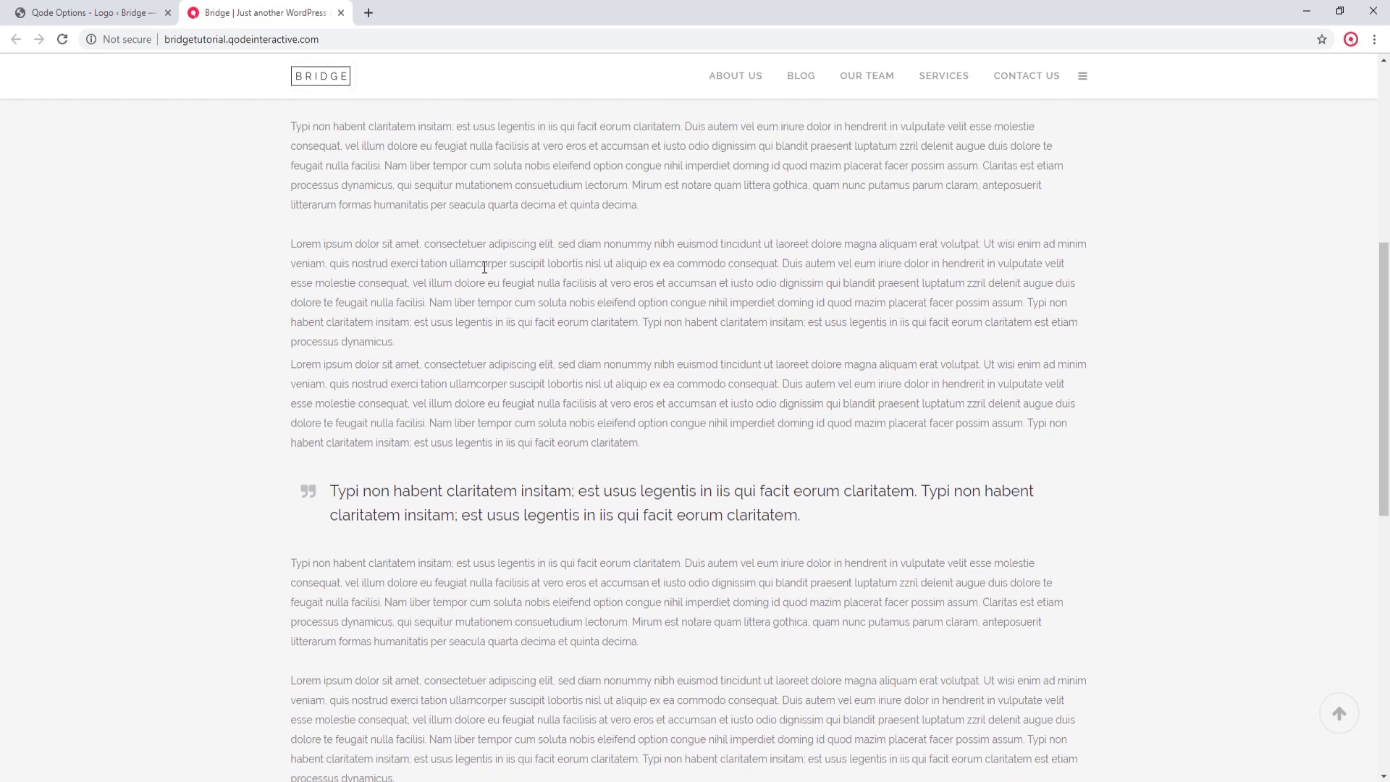
scroll(484, 266, "up", 5)
Step: Set logo2.png, the dark Bridge image, as the Sticky Header logo and save the changes
left_click(86, 6)
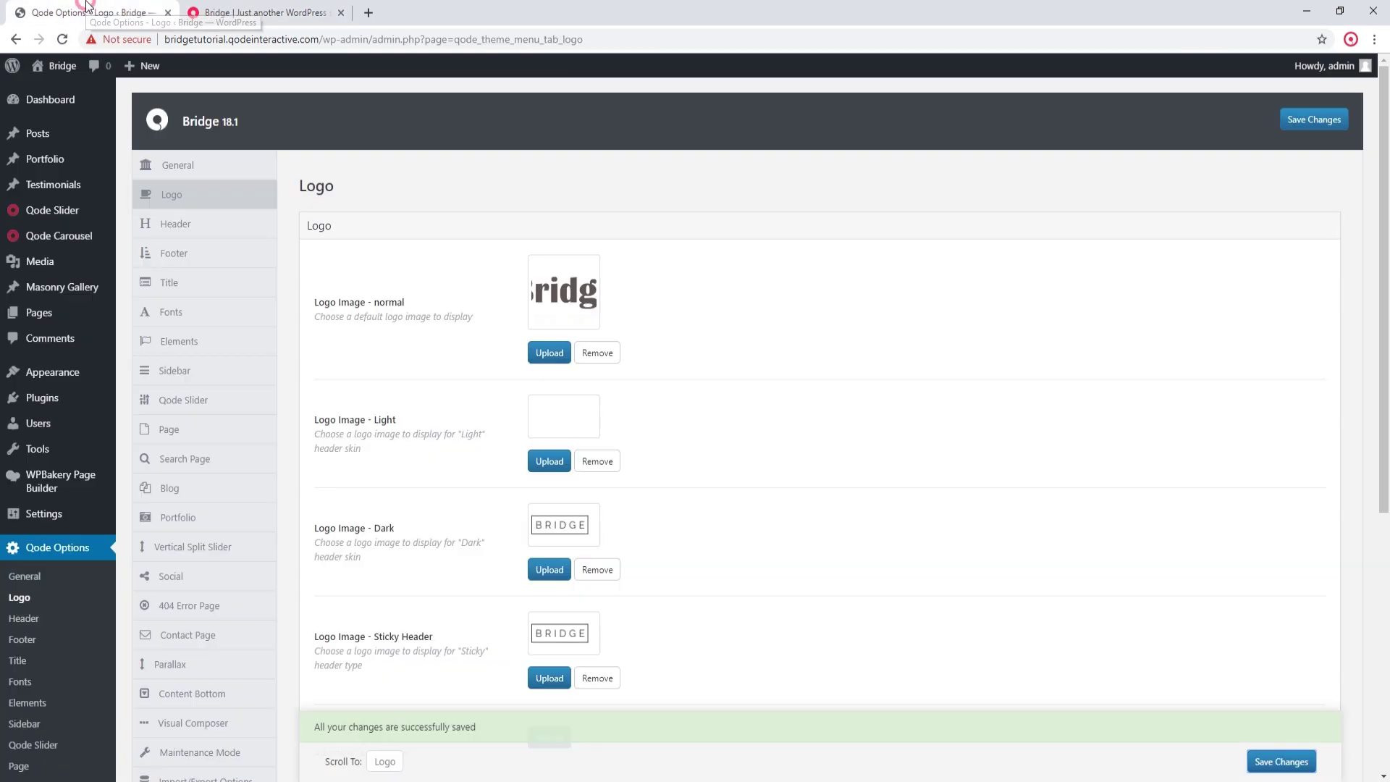
scroll(737, 391, "down", 2)
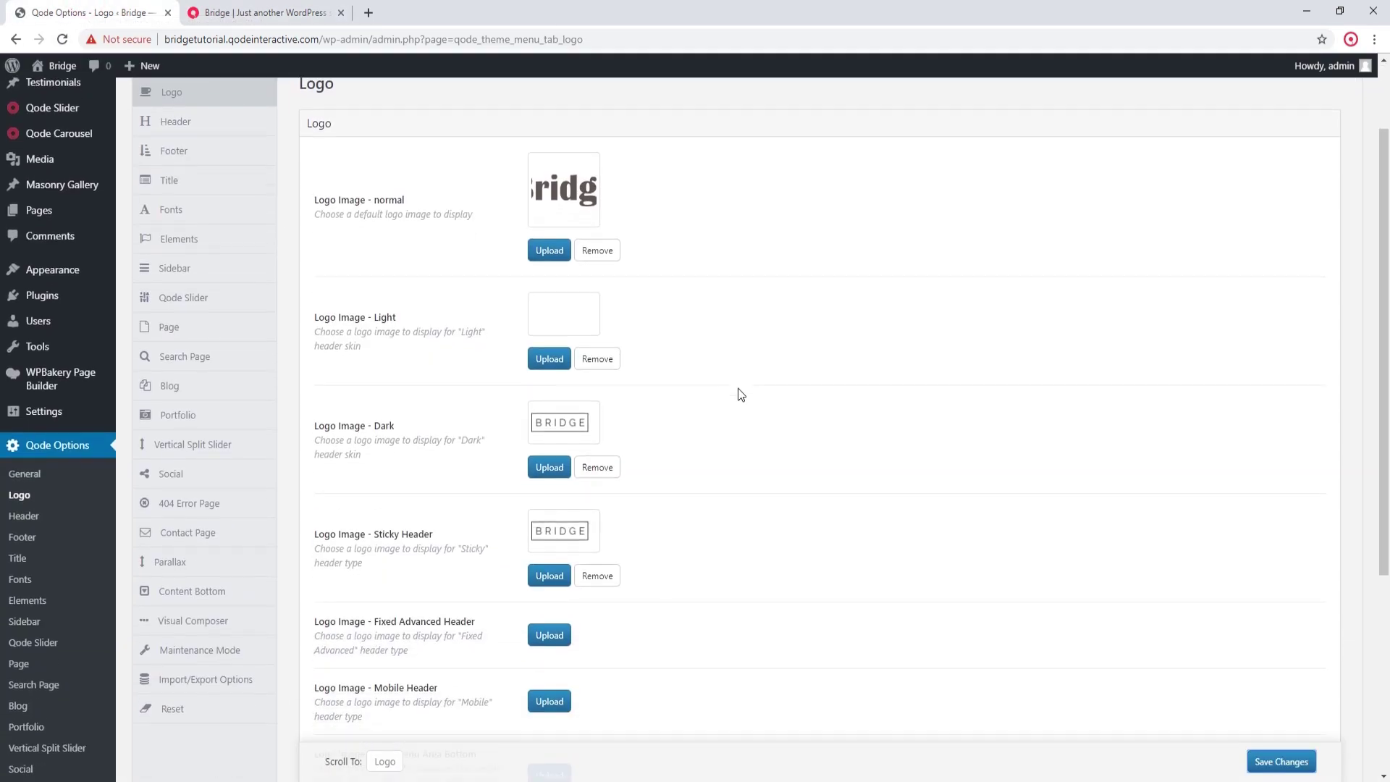
scroll(737, 388, "down", 1)
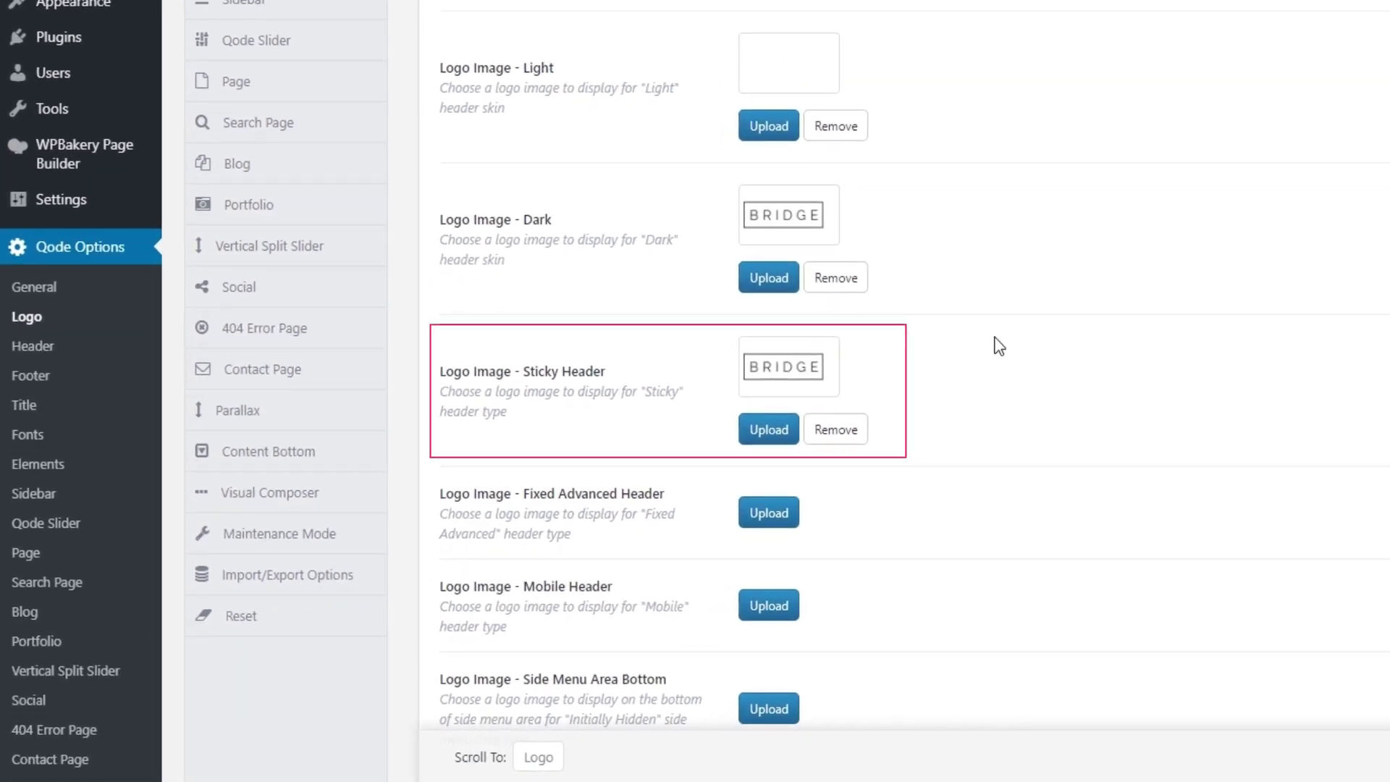
left_click(782, 444)
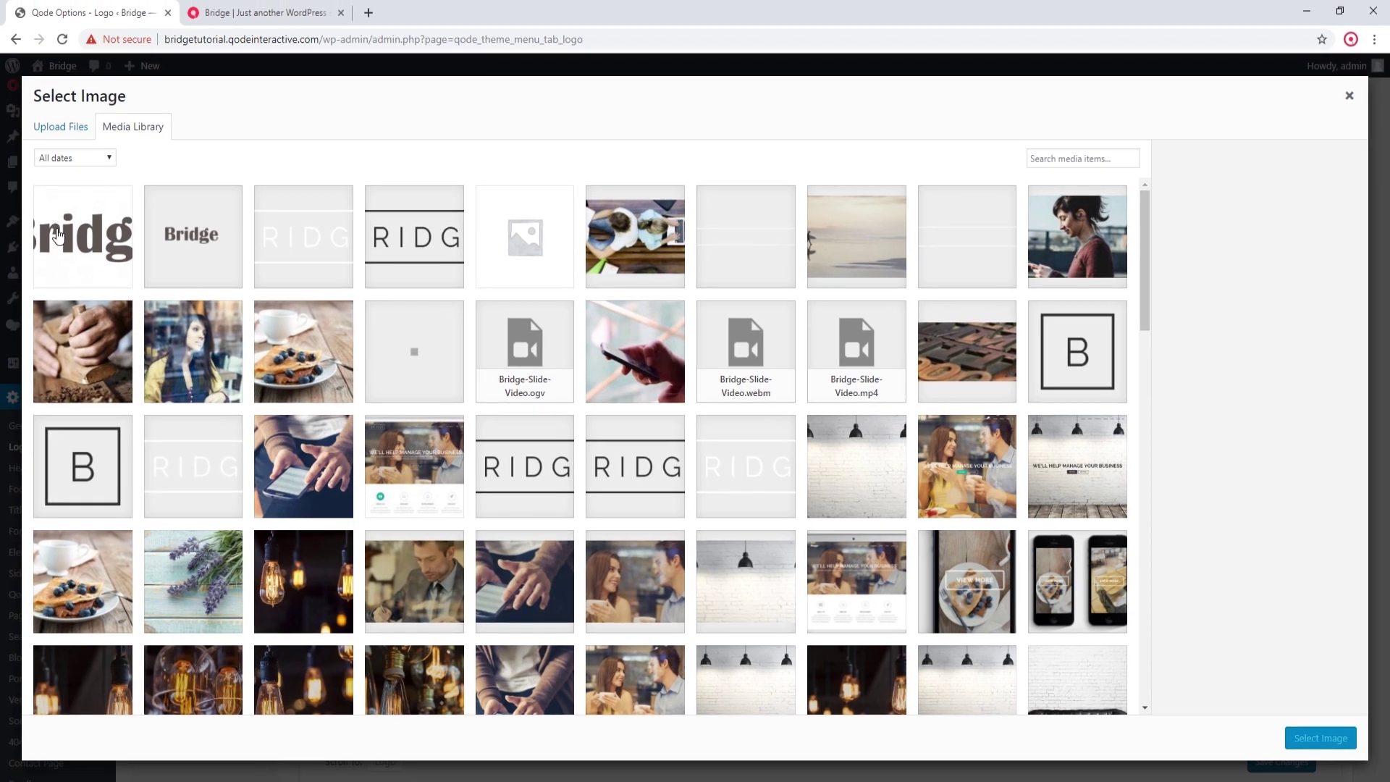
left_click(58, 235)
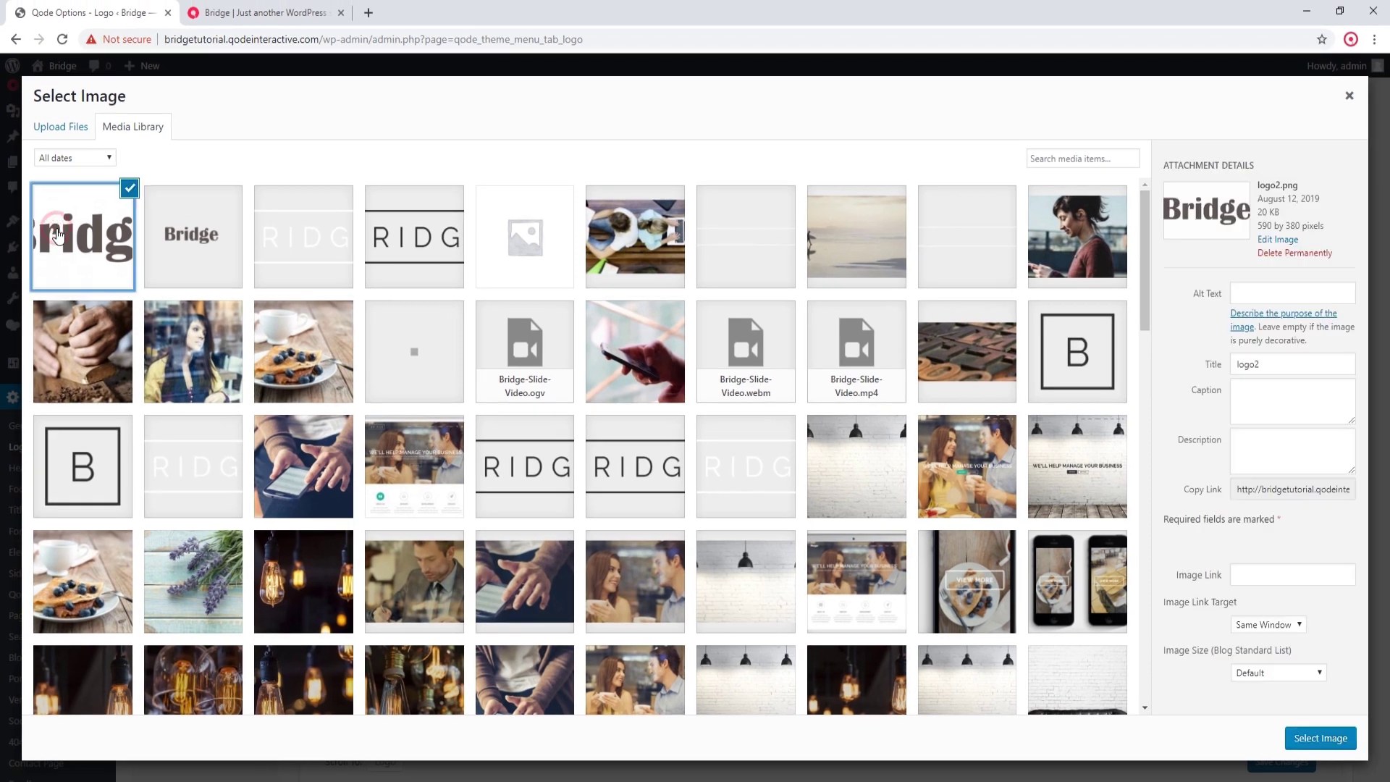
left_click(1339, 742)
left_click(1283, 763)
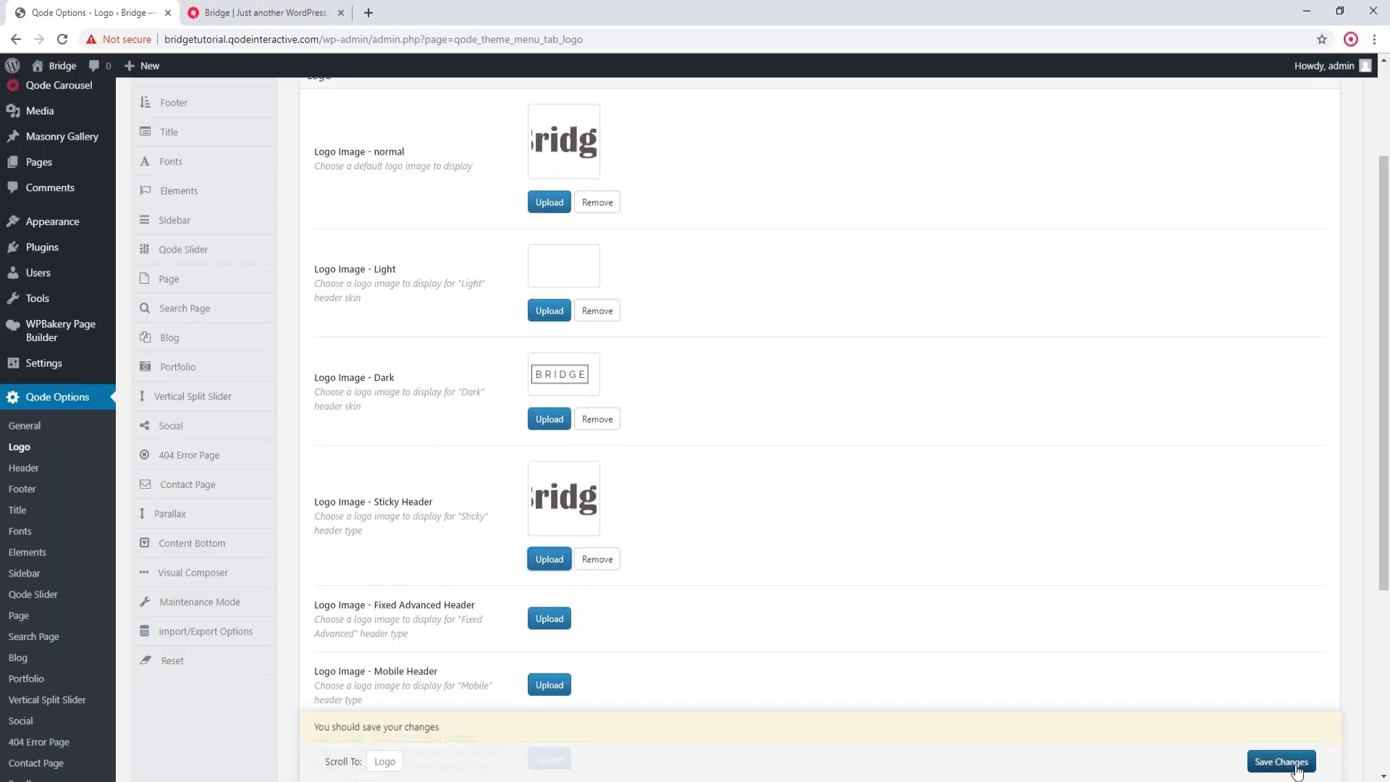
Step: Reload the front page and scroll to confirm the dark Bridge sticky logo, then return to Logo options
left_click(310, 10)
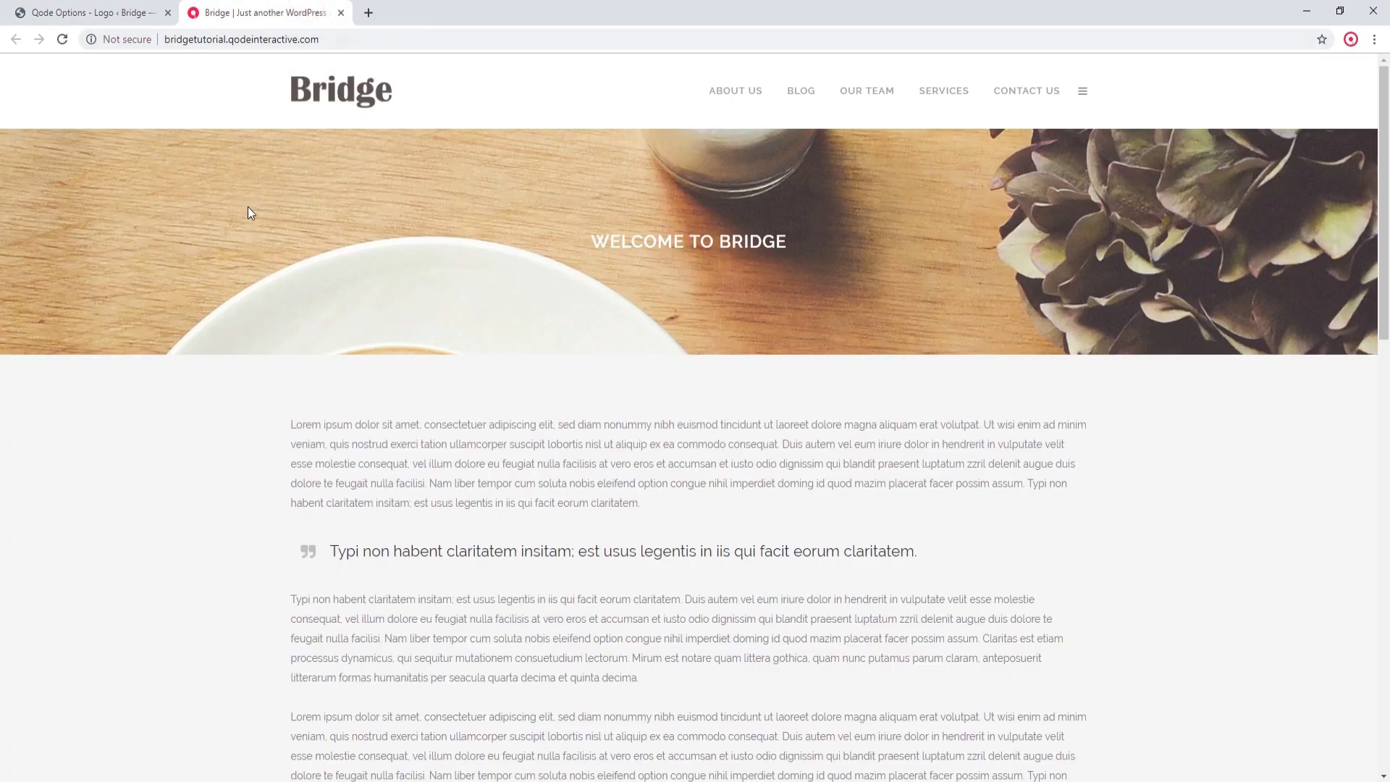
left_click(63, 39)
scroll(307, 326, "down", 9)
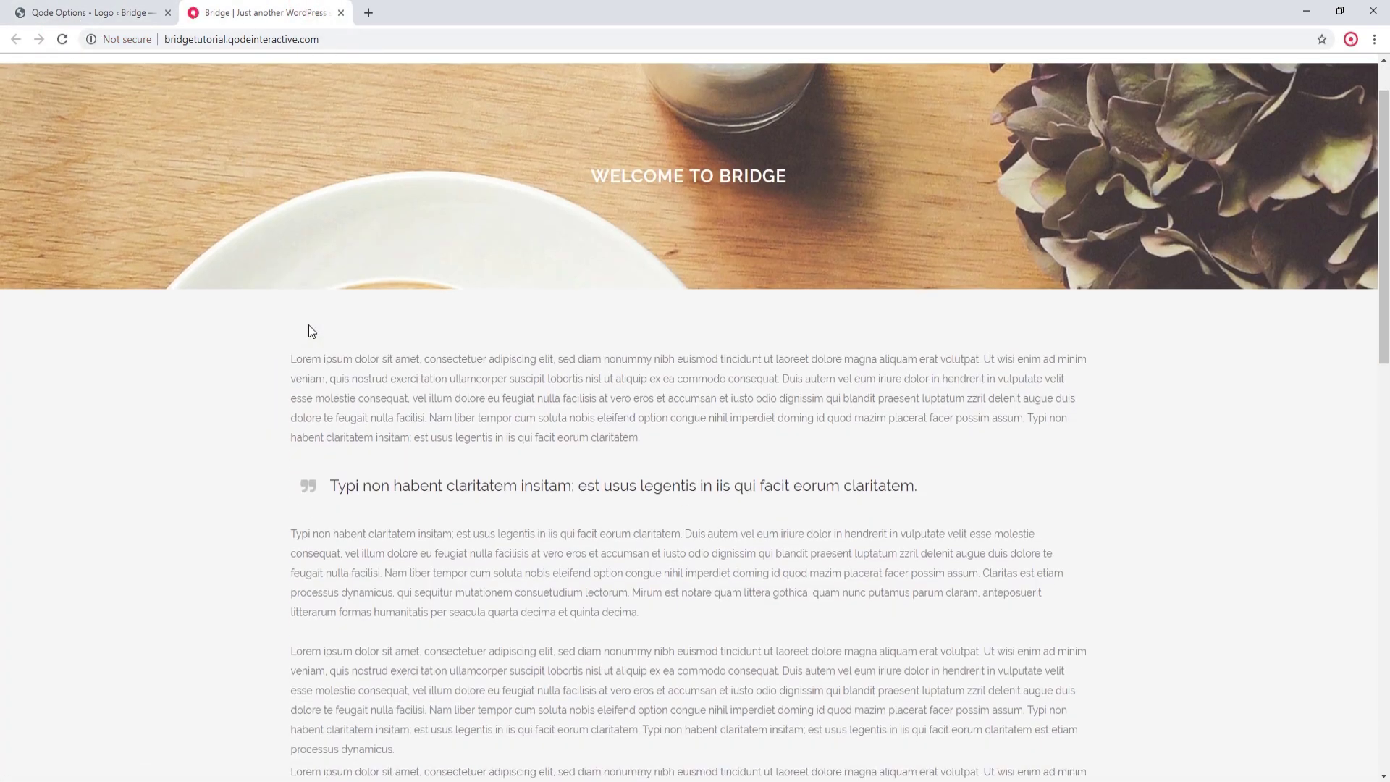
scroll(309, 324, "down", 5)
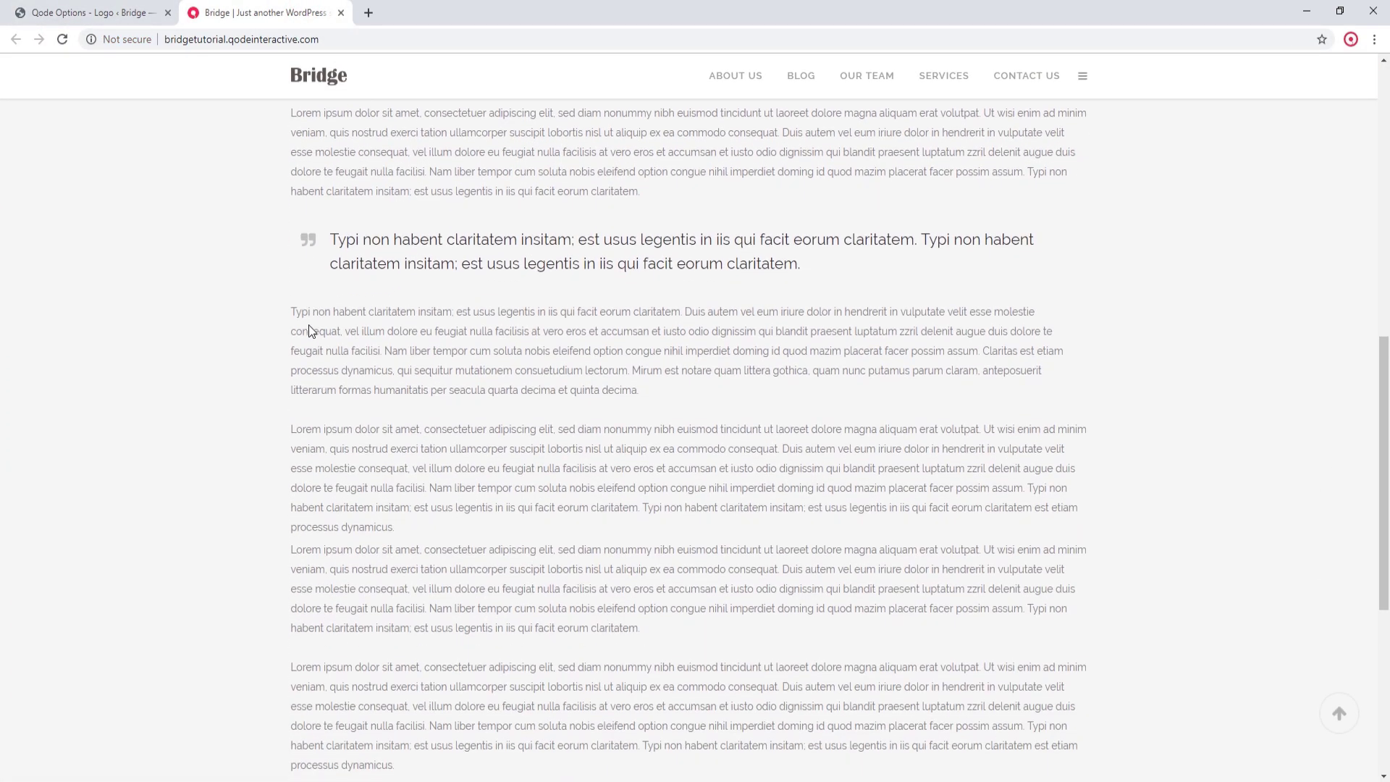
scroll(310, 325, "down", 2)
scroll(310, 325, "up", 5)
scroll(308, 330, "up", 5)
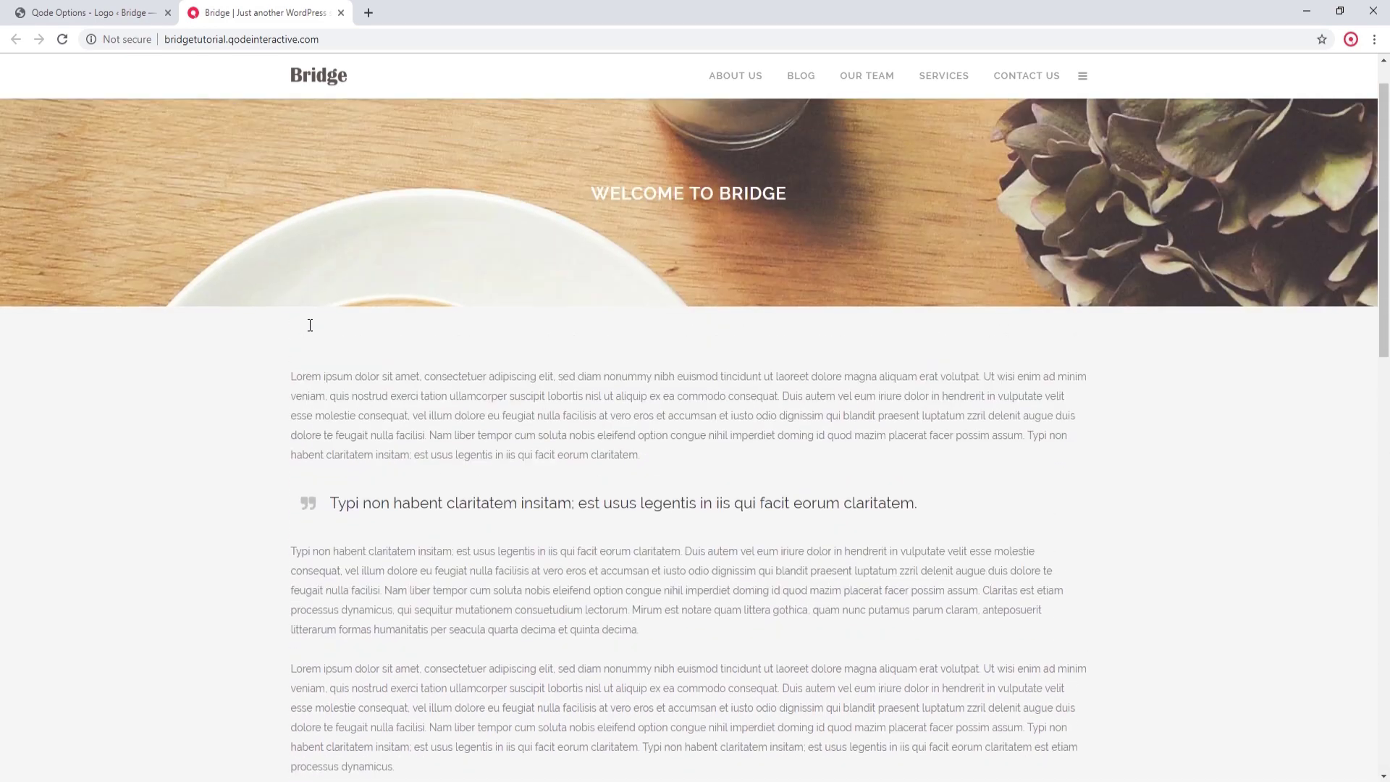
left_click(146, 10)
scroll(838, 393, "up", 3)
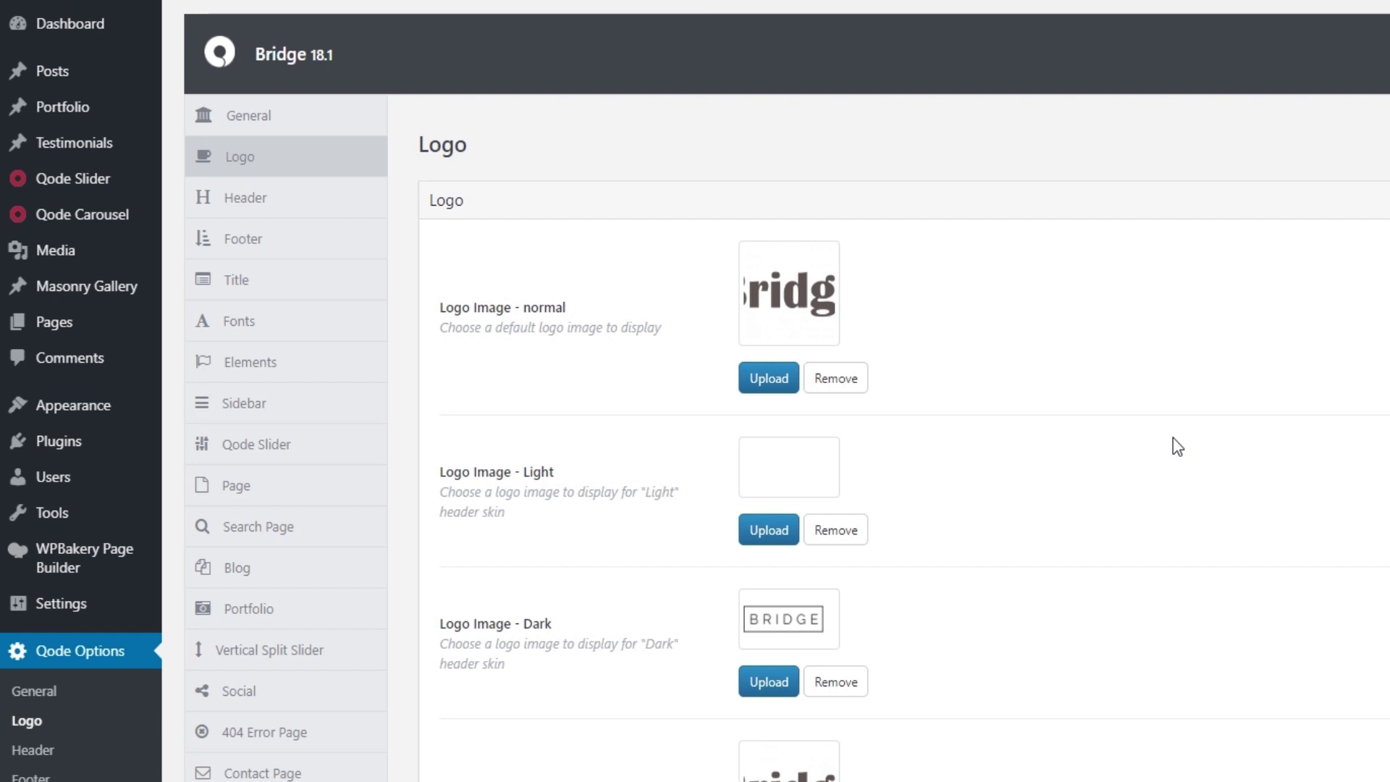
scroll(1172, 438, "down", 5)
scroll(1170, 448, "down", 4)
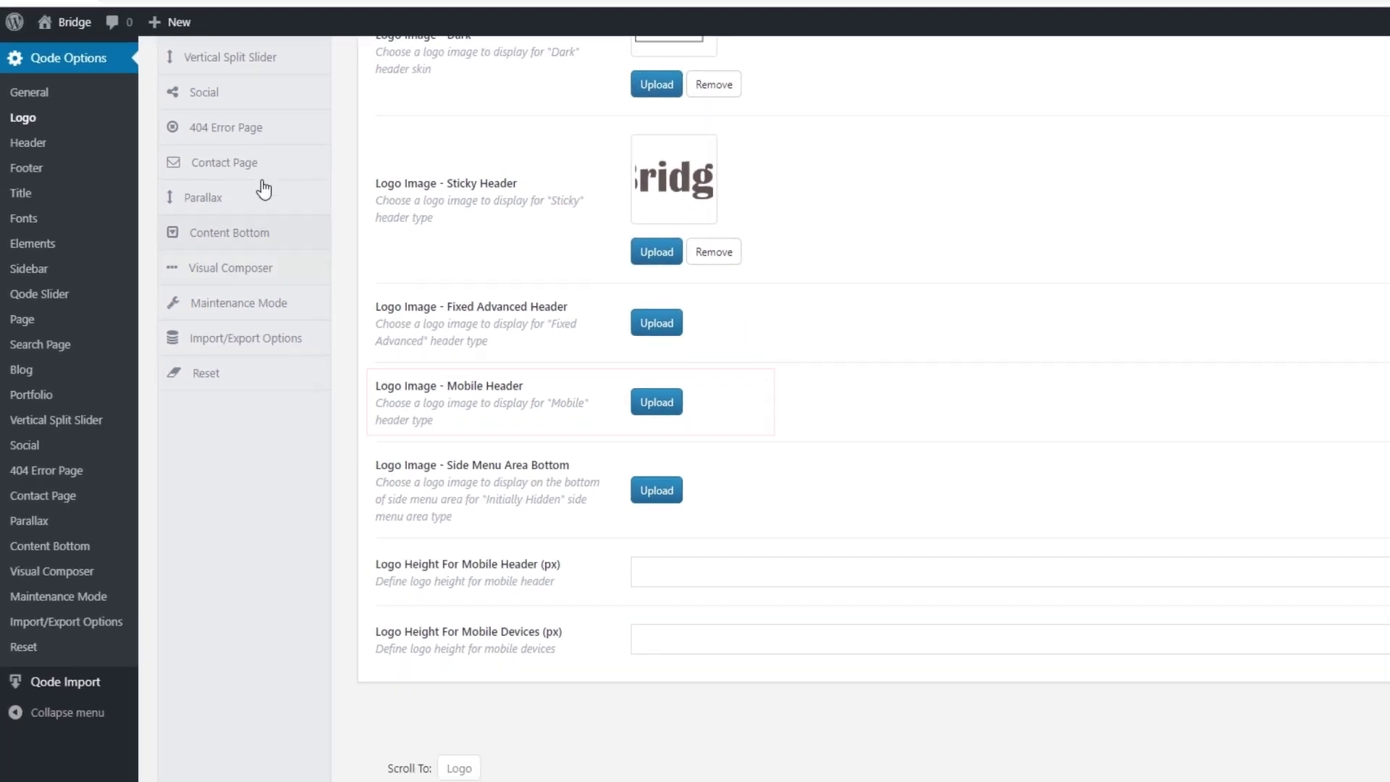
left_click(287, 9)
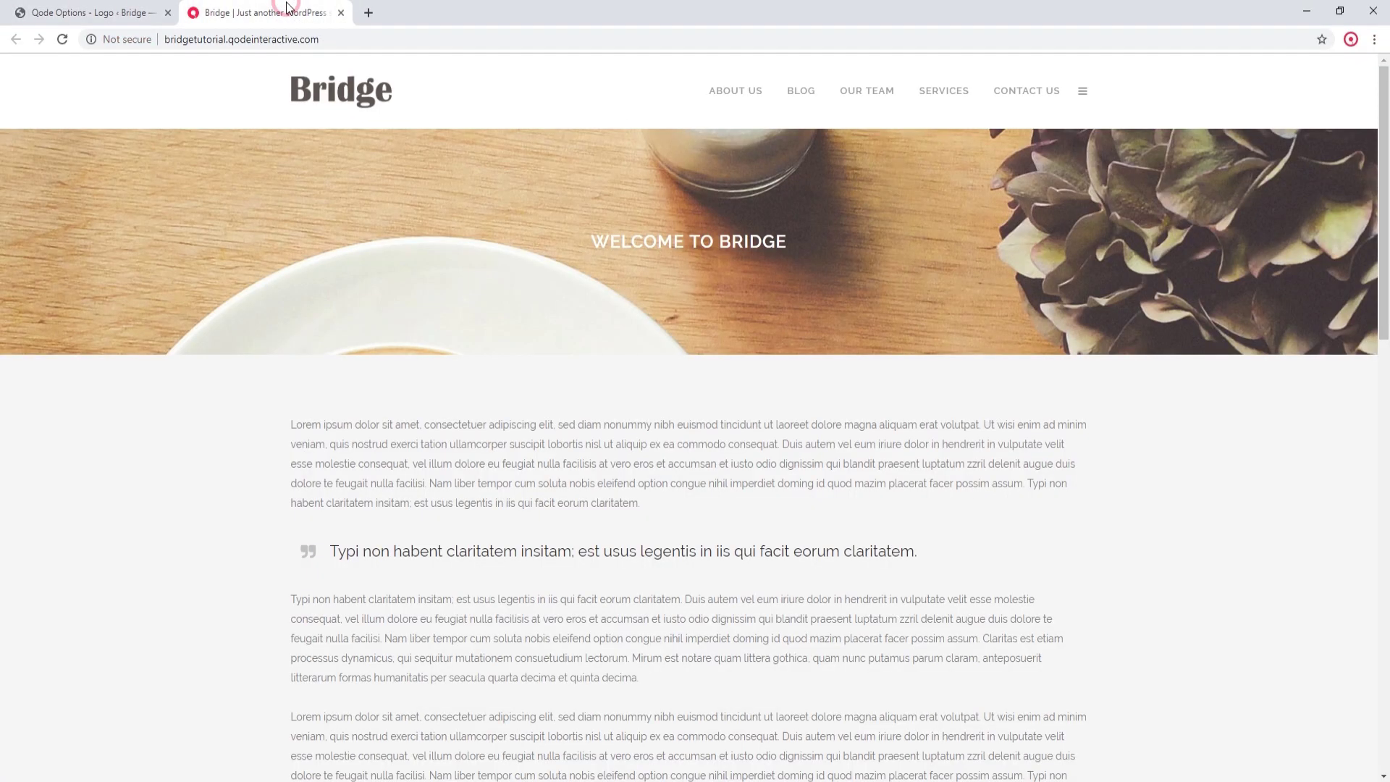
right_click(663, 472)
left_click(772, 650)
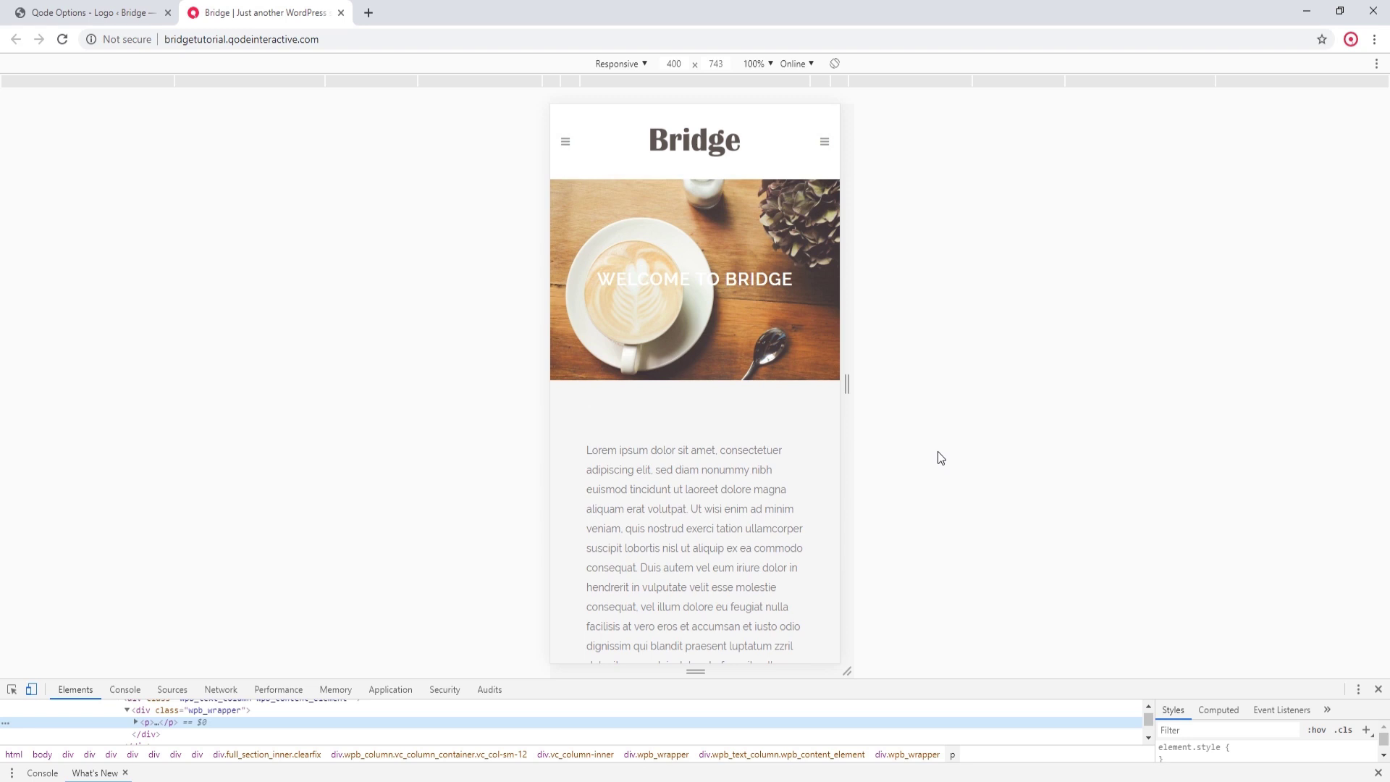
left_click(88, 13)
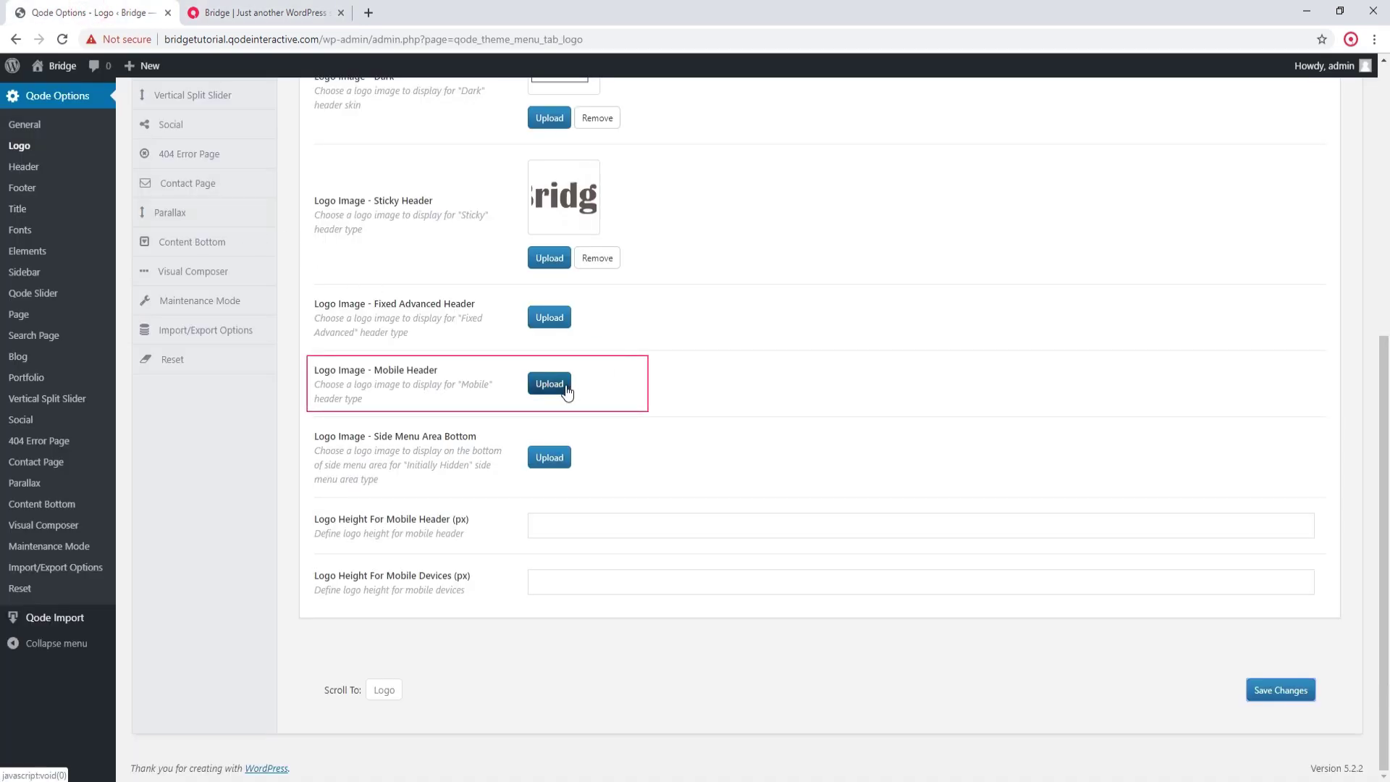
scroll(725, 427, "up", 6)
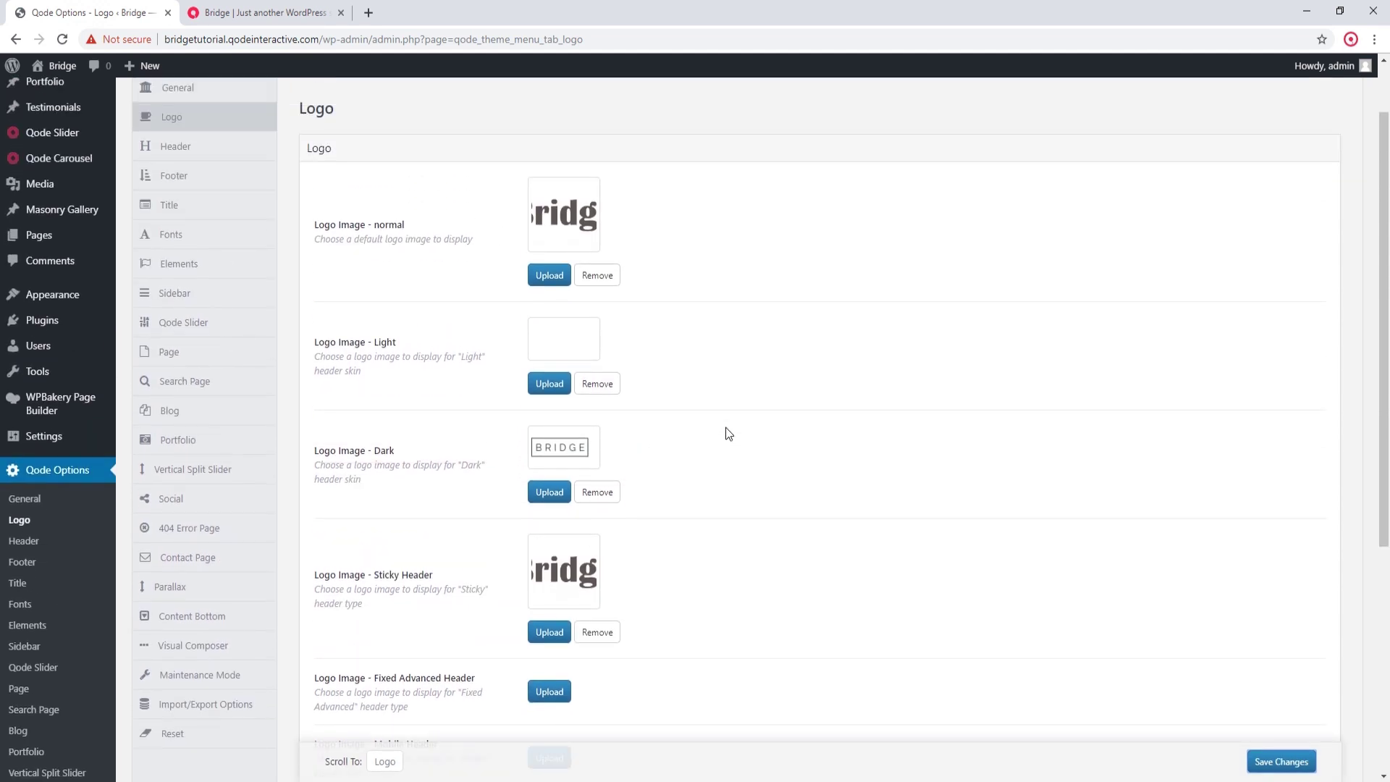